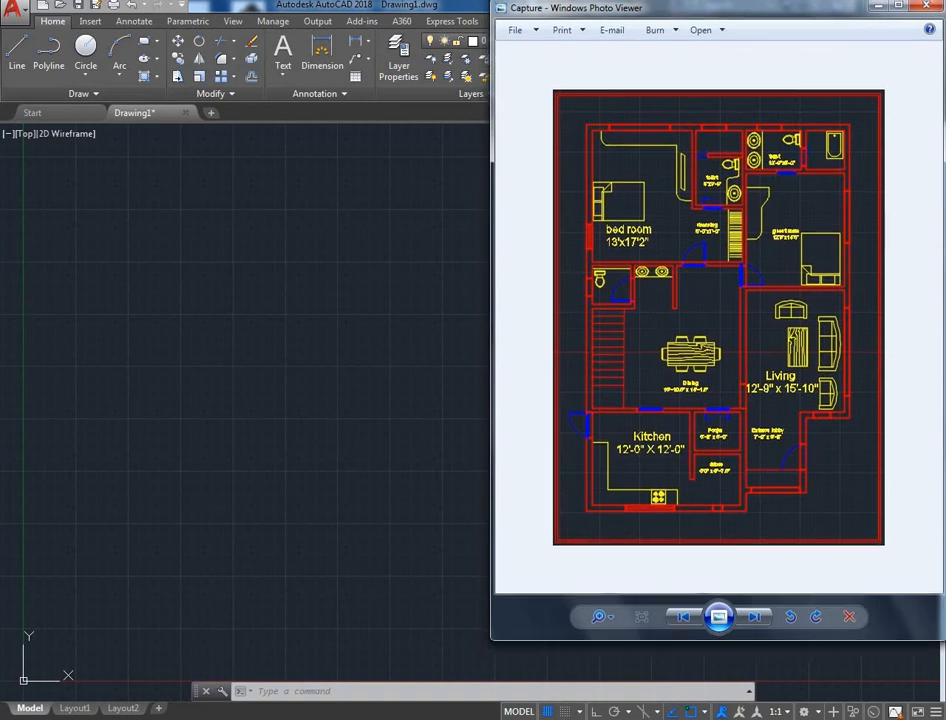
Step: Move the reference floor plan window aside, switch to AutoCAD and draw a horizontal construction line across the upper part of the drawing
{"action": "left_click_drag", "start_coordinate": [782, 6], "coordinate": [818, 84]}
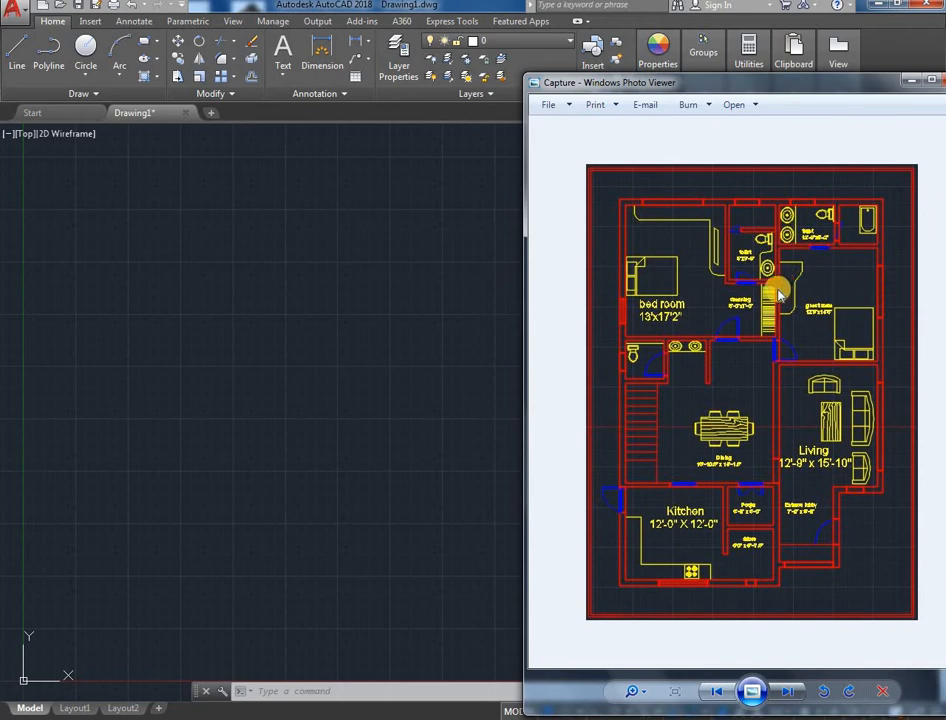
{"action": "left_click", "coordinate": [305, 320]}
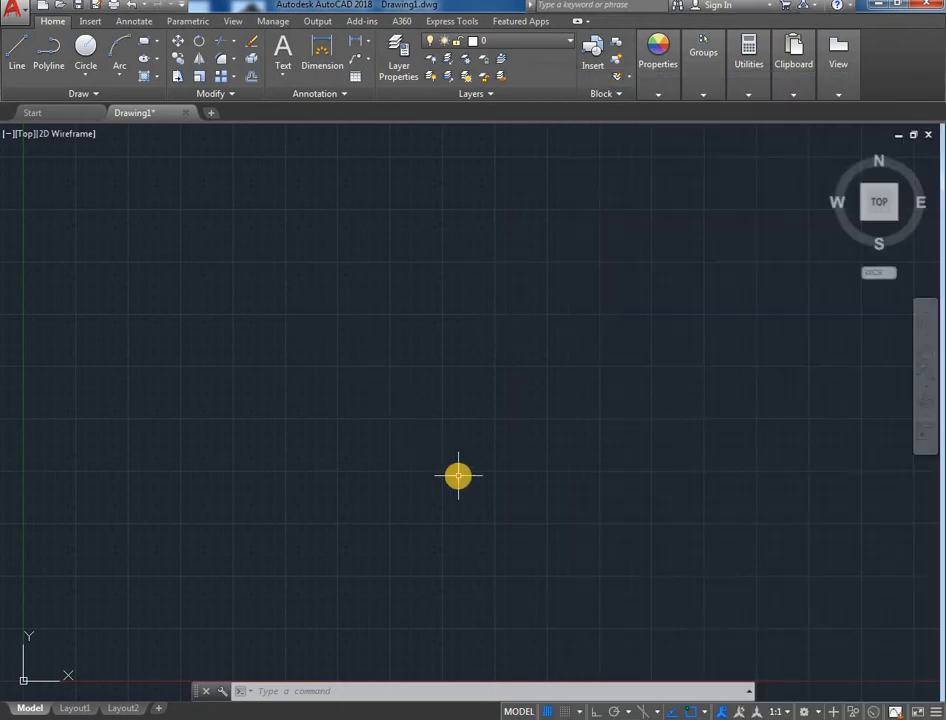
{"action": "type", "text": "xl"}
{"action": "key", "text": "Return"}
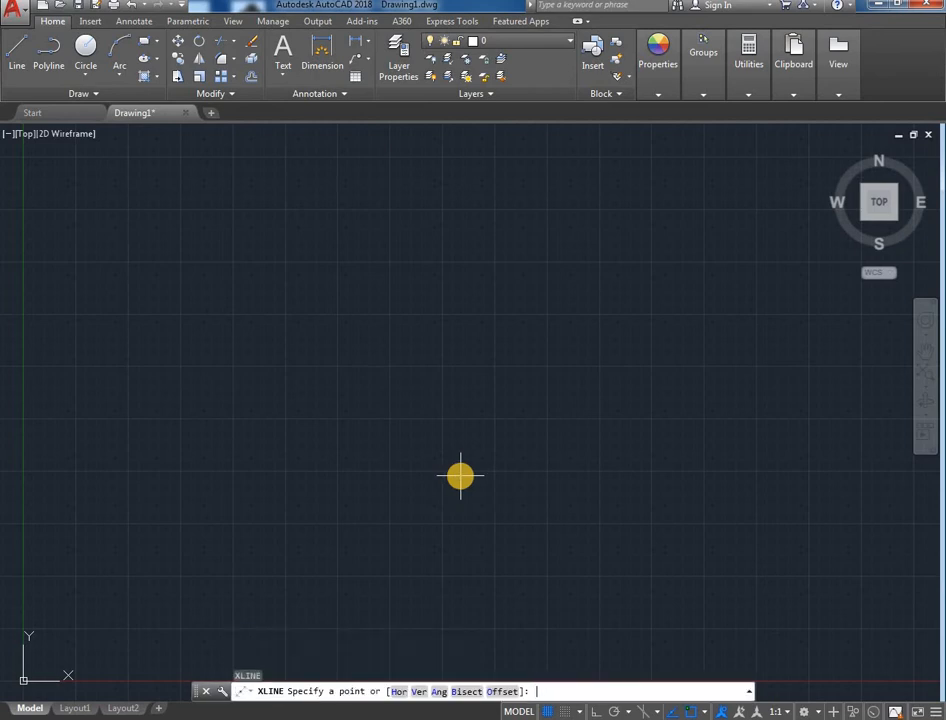
{"action": "left_click", "coordinate": [397, 691]}
{"action": "left_click", "coordinate": [420, 300]}
{"action": "key", "text": "Return"}
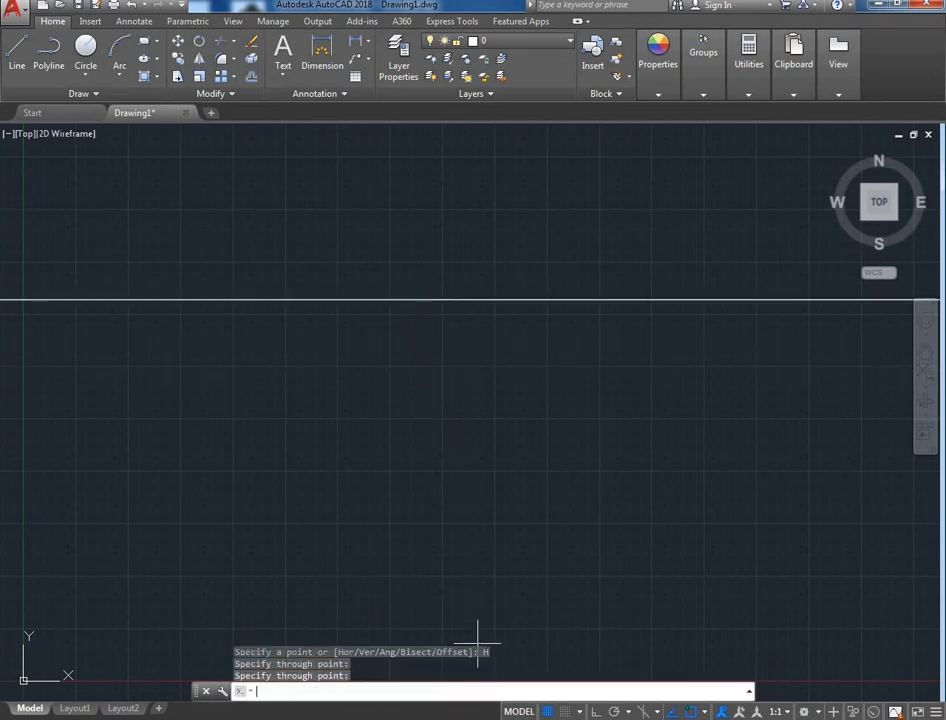
Step: Draw a vertical construction line crossing the horizontal one
{"action": "key", "text": "Return"}
{"action": "left_click", "coordinate": [415, 691]}
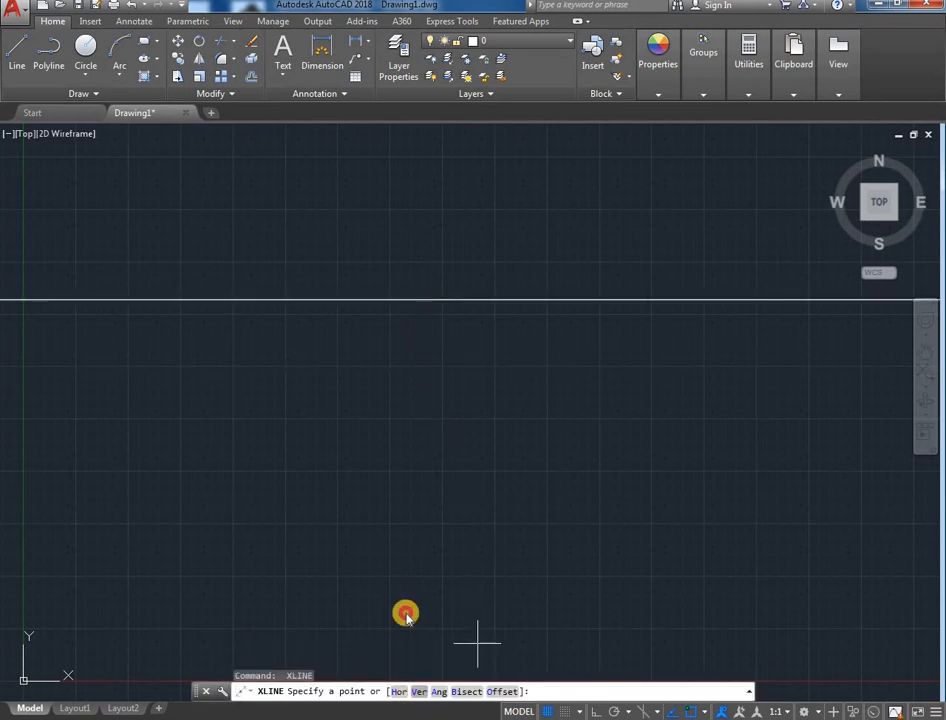
{"action": "left_click", "coordinate": [359, 392]}
{"action": "key", "text": "Return"}
Step: Trim the construction lines above and to the left of their intersection, leaving the building's upper-left outer corner
{"action": "type", "text": "t"}
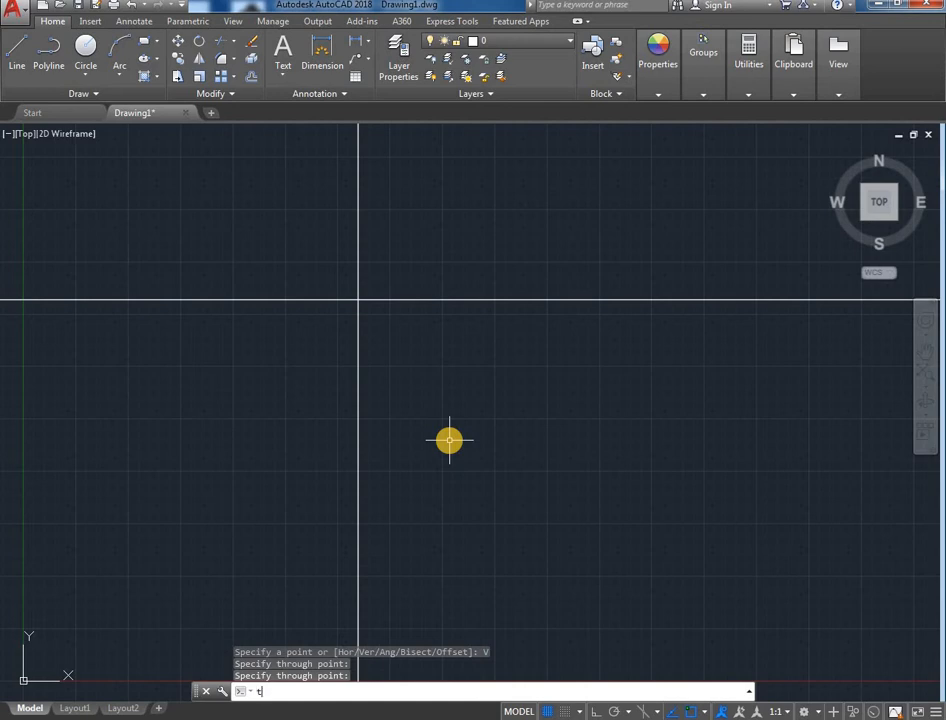
{"action": "type", "text": "r"}
{"action": "key", "text": "Return"}
{"action": "key", "text": "Return"}
{"action": "left_click", "coordinate": [357, 247]}
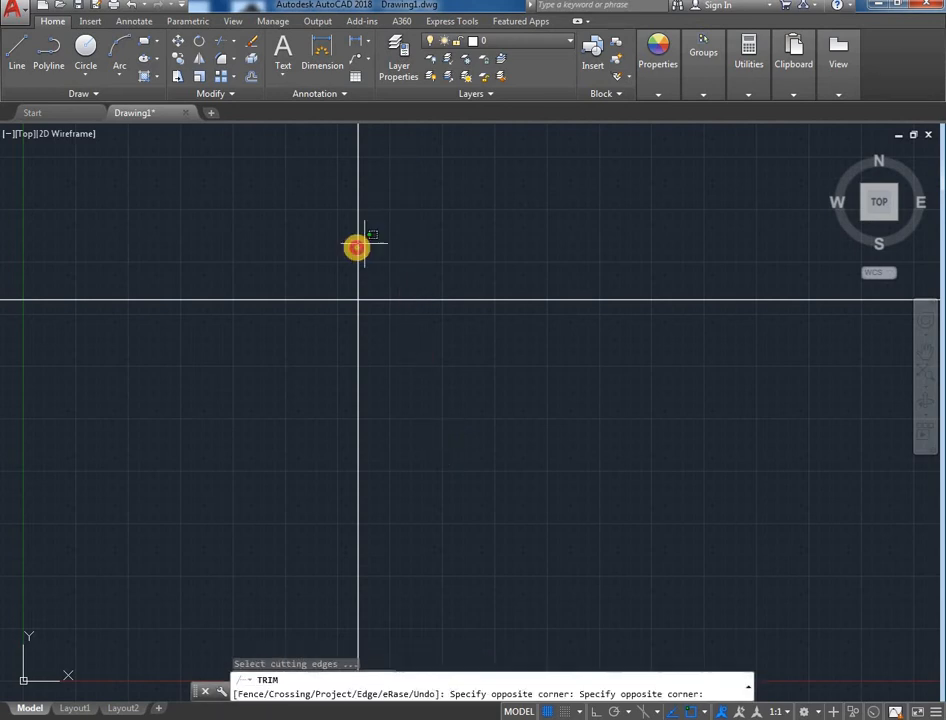
{"action": "left_click", "coordinate": [341, 250]}
{"action": "left_click", "coordinate": [340, 276]}
{"action": "left_click", "coordinate": [296, 367]}
{"action": "key", "text": "Escape"}
Step: Offset the vertical and horizontal outer lines 9" inward to form the outer wall thickness
{"action": "mouse_move", "coordinate": [483, 380]}
{"action": "middle_mouse_down"}
{"action": "mouse_move", "coordinate": [423, 332]}
{"action": "mouse_move", "coordinate": [397, 279]}
{"action": "middle_mouse_up"}
{"action": "type", "text": "o"}
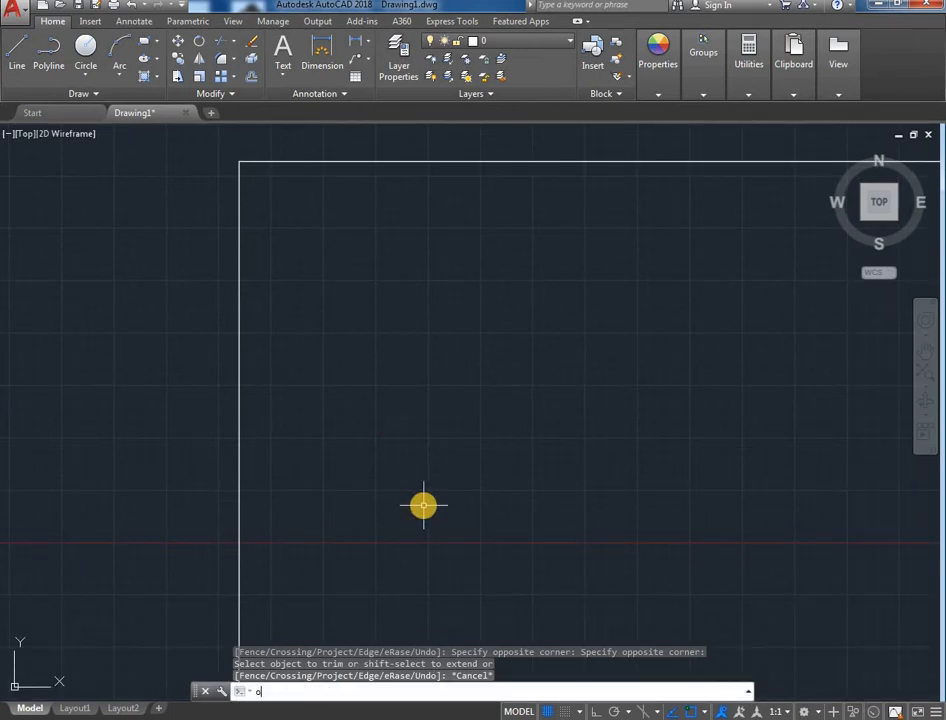
{"action": "key", "text": "Return"}
{"action": "key", "text": "Return"}
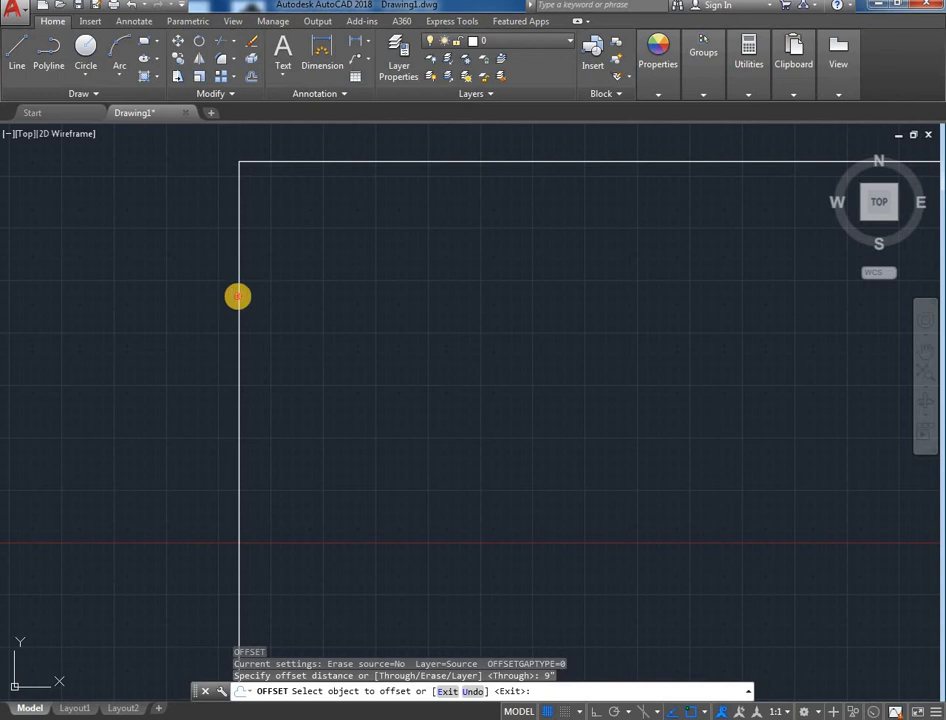
{"action": "left_click", "coordinate": [238, 296]}
{"action": "left_click", "coordinate": [385, 138]}
{"action": "left_click", "coordinate": [386, 160]}
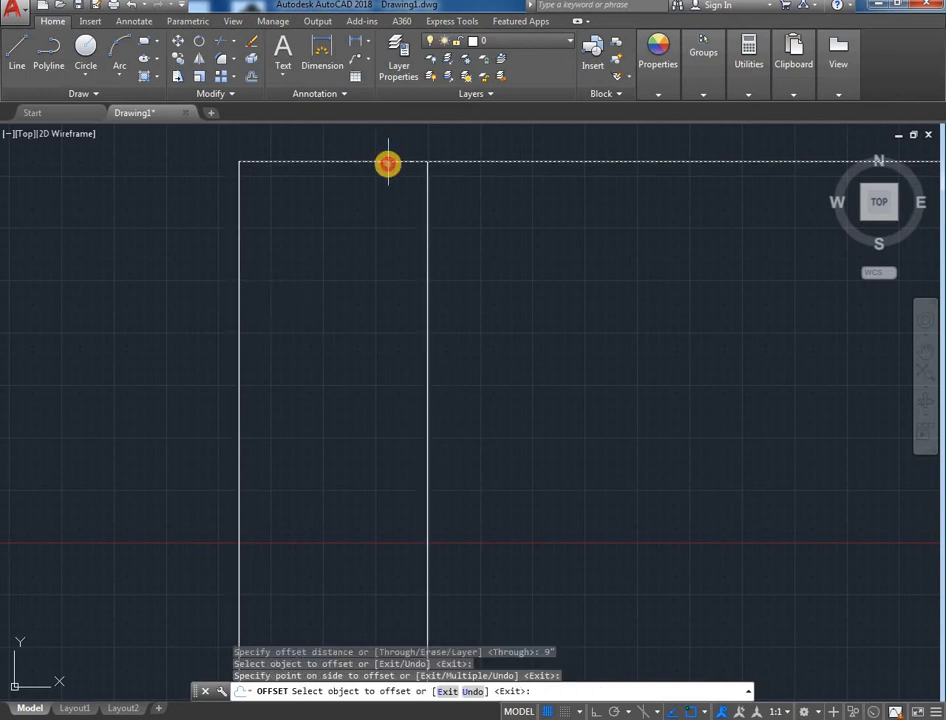
{"action": "left_click", "coordinate": [420, 435]}
{"action": "scroll", "coordinate": [450, 480], "scroll_direction": "down", "scroll_amount": 5}
{"action": "mouse_move", "coordinate": [471, 509]}
{"action": "middle_mouse_down"}
{"action": "mouse_move", "coordinate": [378, 383]}
{"action": "mouse_move", "coordinate": [433, 507]}
{"action": "middle_mouse_up"}
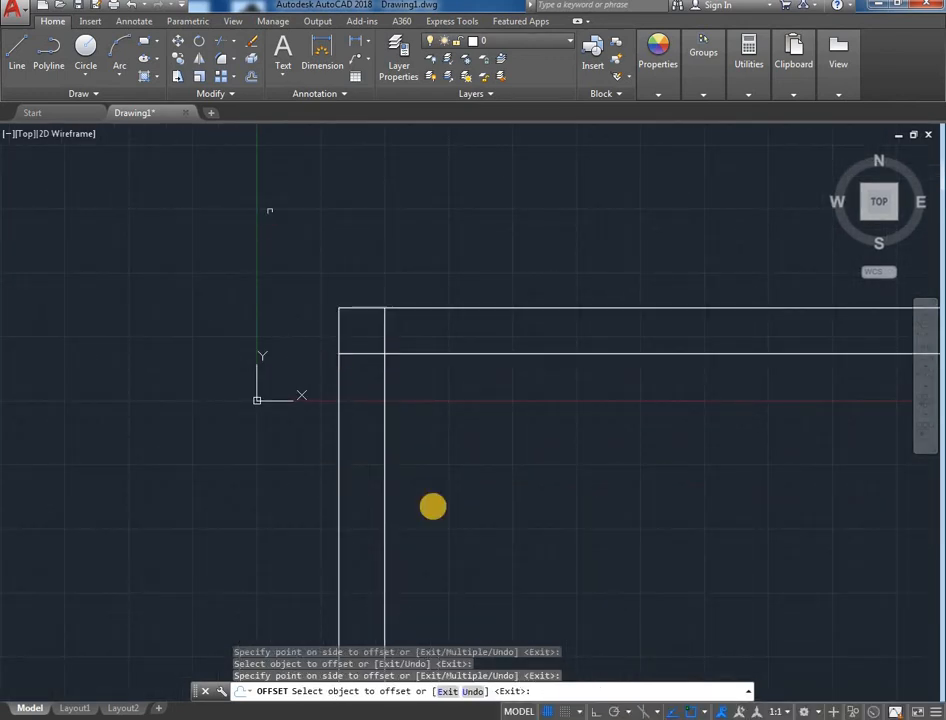
{"action": "key", "text": "Escape"}
Step: Check the bedroom size on the reference plan and offset the left wall's inner line 13' to the right
{"action": "key", "text": "alt+Tab"}
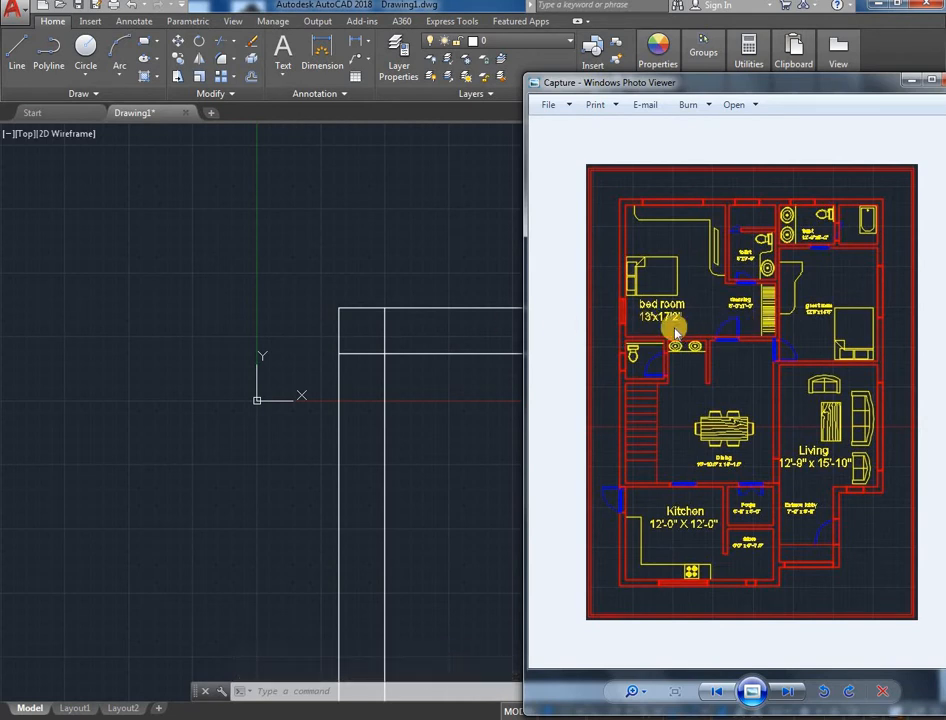
{"action": "left_click", "coordinate": [411, 464]}
{"action": "type", "text": "o"}
{"action": "key", "text": "Return"}
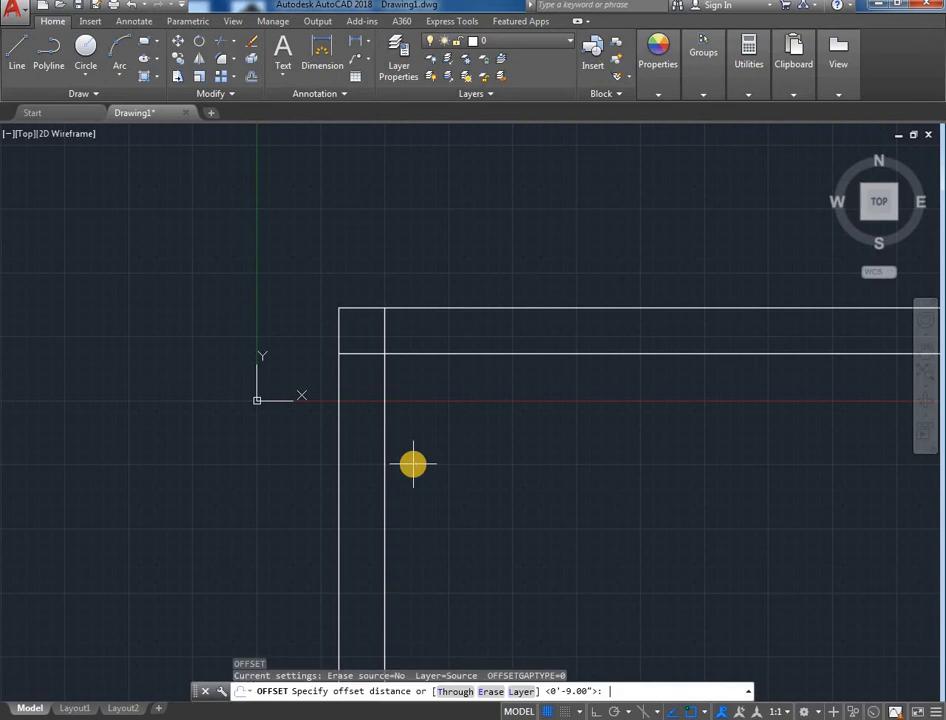
{"action": "type", "text": "13'"}
{"action": "key", "text": "Return"}
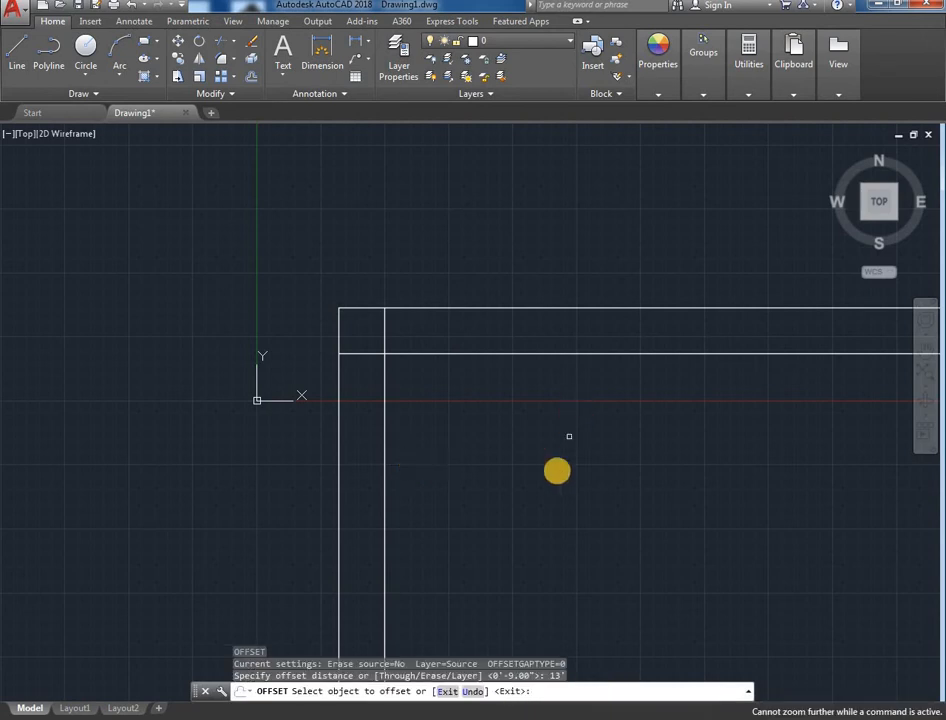
{"action": "left_click", "coordinate": [385, 484]}
{"action": "left_click", "coordinate": [495, 496]}
{"action": "scroll", "coordinate": [515, 494], "scroll_direction": "down", "scroll_amount": 2}
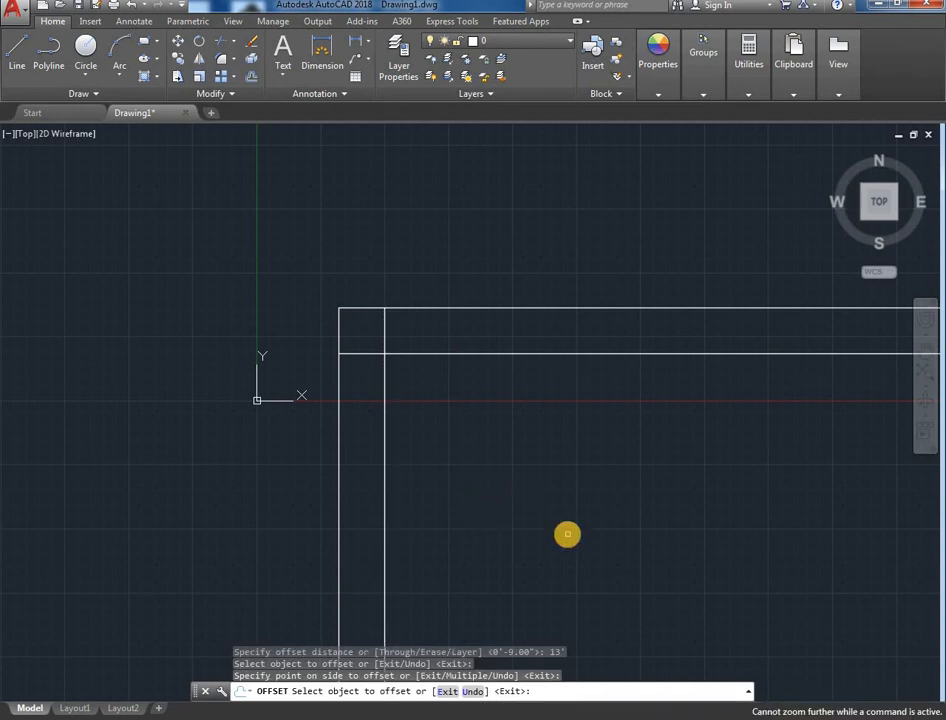
{"action": "key", "text": "Escape"}
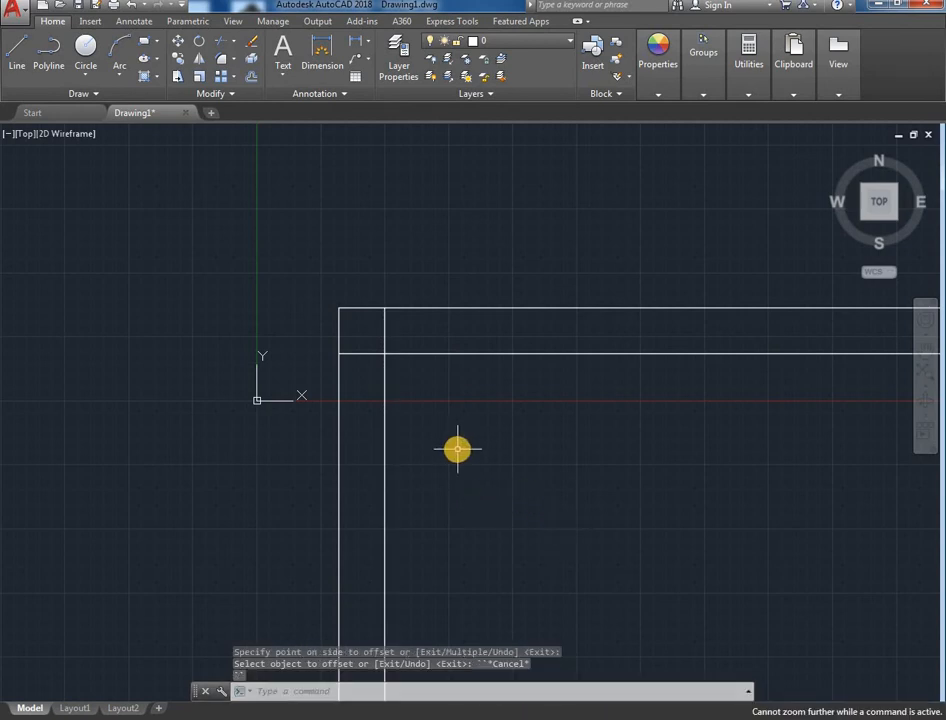
Step: Offset the upper wall's inner line 17'2" downward to set the bedroom's length
{"action": "scroll", "coordinate": [458, 447], "scroll_direction": "down", "scroll_amount": 8}
{"action": "middle_click_drag", "start_coordinate": [480, 494], "coordinate": [330, 283]}
{"action": "scroll", "coordinate": [330, 291], "scroll_direction": "up", "scroll_amount": 2}
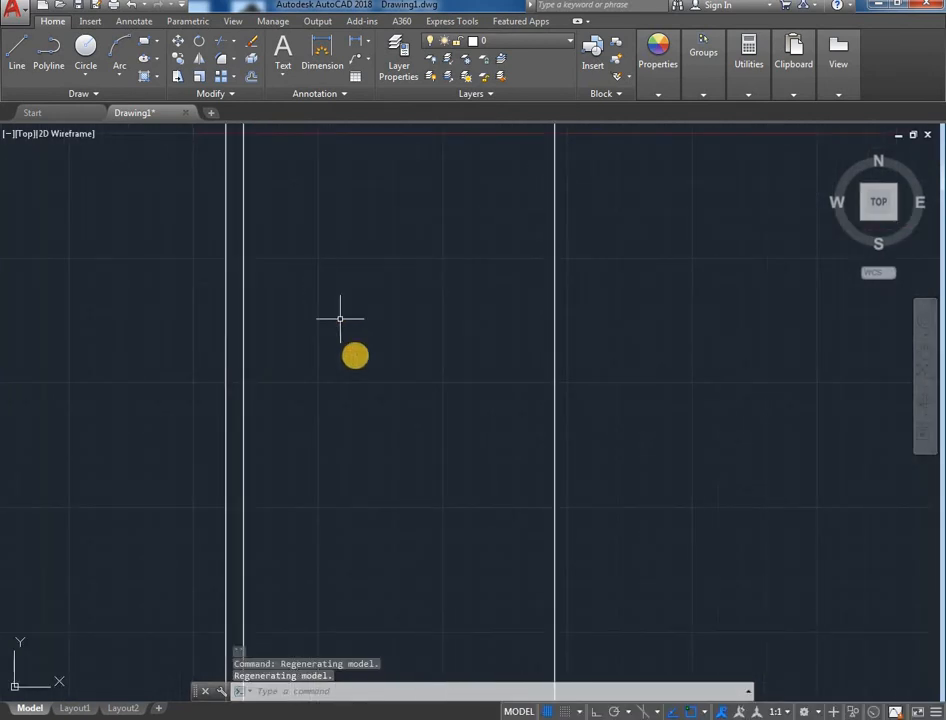
{"action": "type", "text": "o"}
{"action": "key", "text": "Return"}
{"action": "scroll", "coordinate": [356, 356], "scroll_direction": "down", "scroll_amount": 1}
{"action": "middle_click_drag", "start_coordinate": [357, 356], "coordinate": [387, 468]}
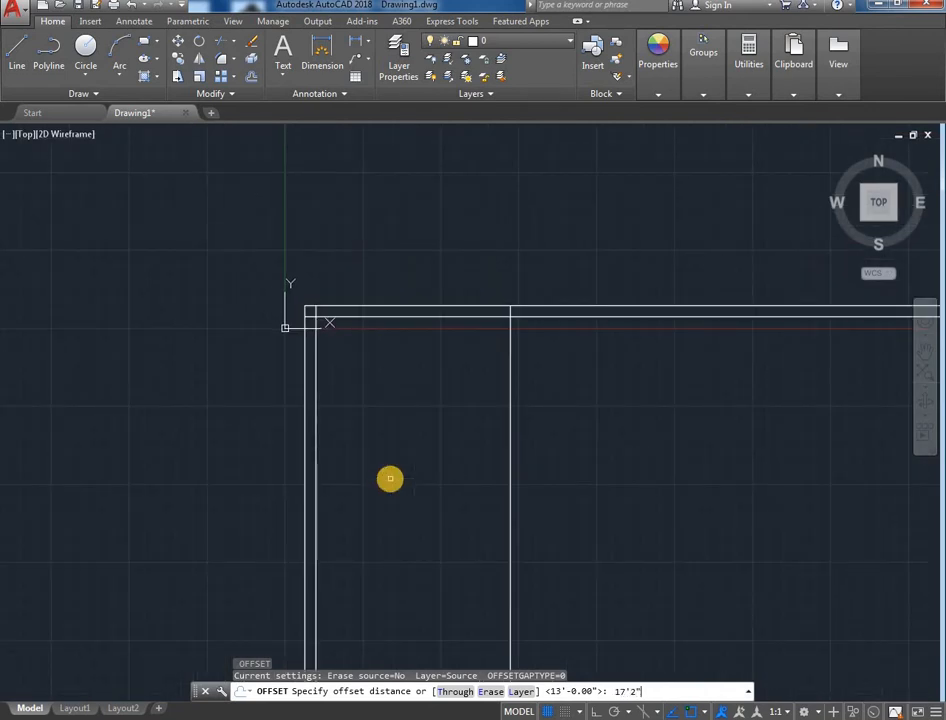
{"action": "key", "text": "Return"}
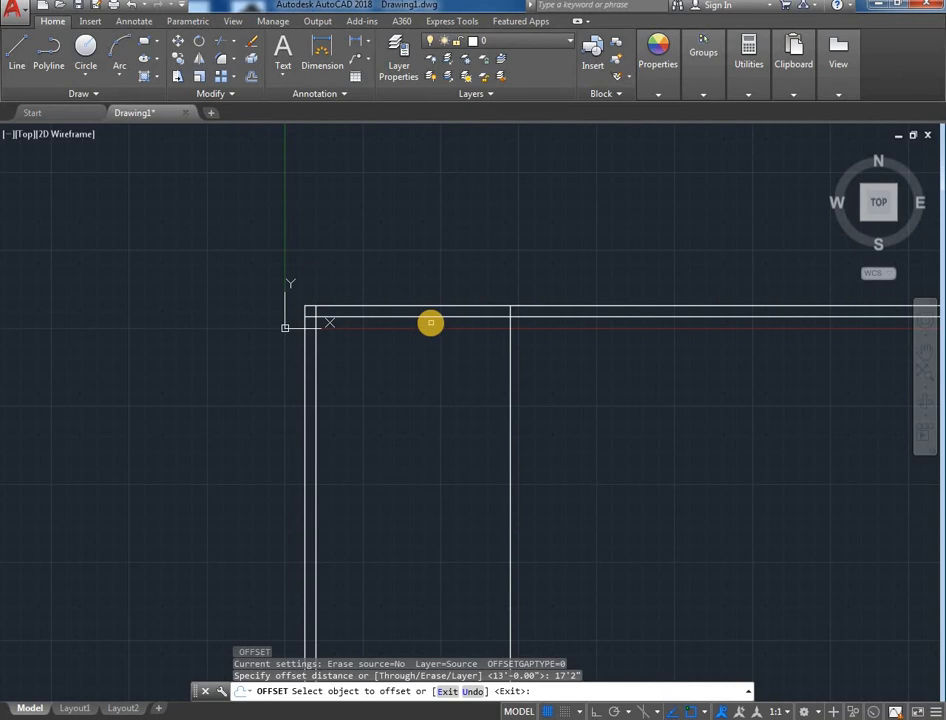
{"action": "left_click", "coordinate": [441, 316]}
{"action": "left_click", "coordinate": [536, 553]}
{"action": "key", "text": "Return"}
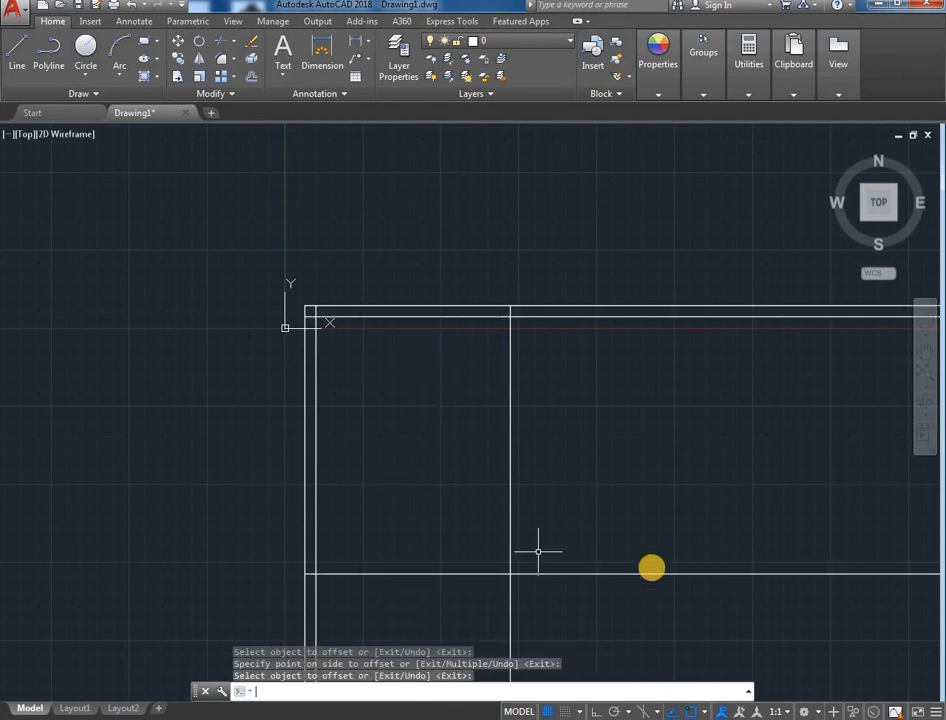
Step: Offset the bedroom's right line to the right and its lower line downward by 4" to form the partition walls
{"action": "middle_click_drag", "start_coordinate": [636, 558], "coordinate": [470, 441]}
{"action": "key", "text": "Return"}
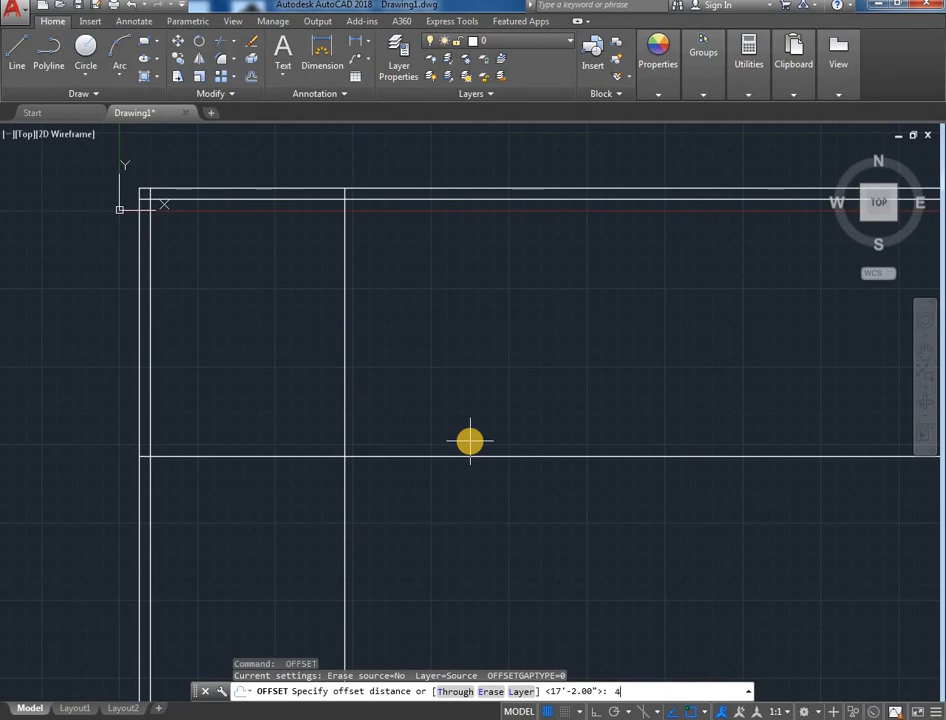
{"action": "key", "text": "Return"}
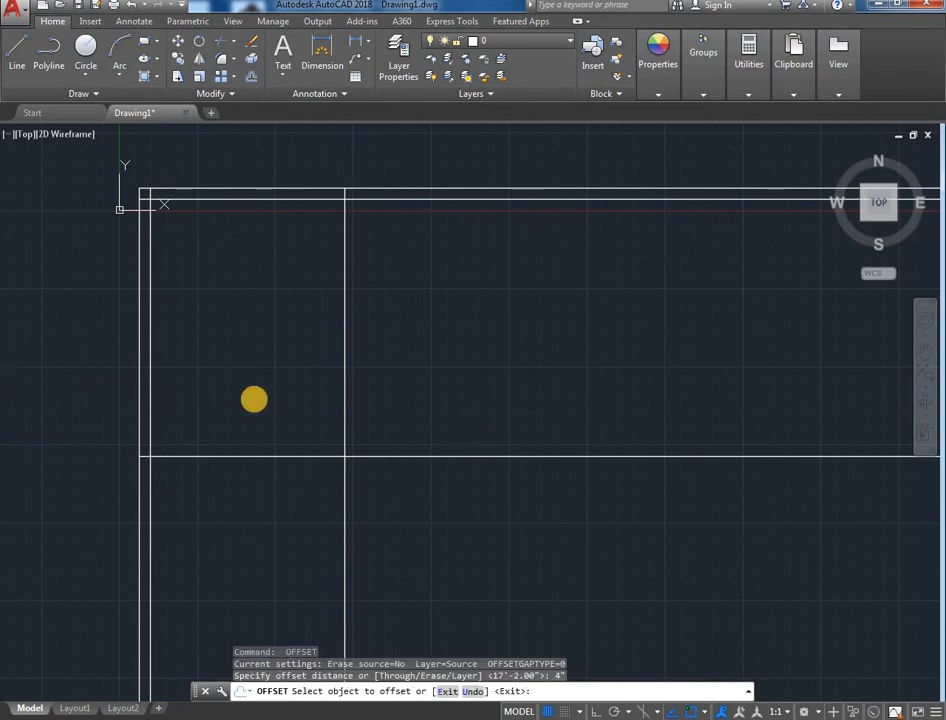
{"action": "left_click", "coordinate": [345, 443]}
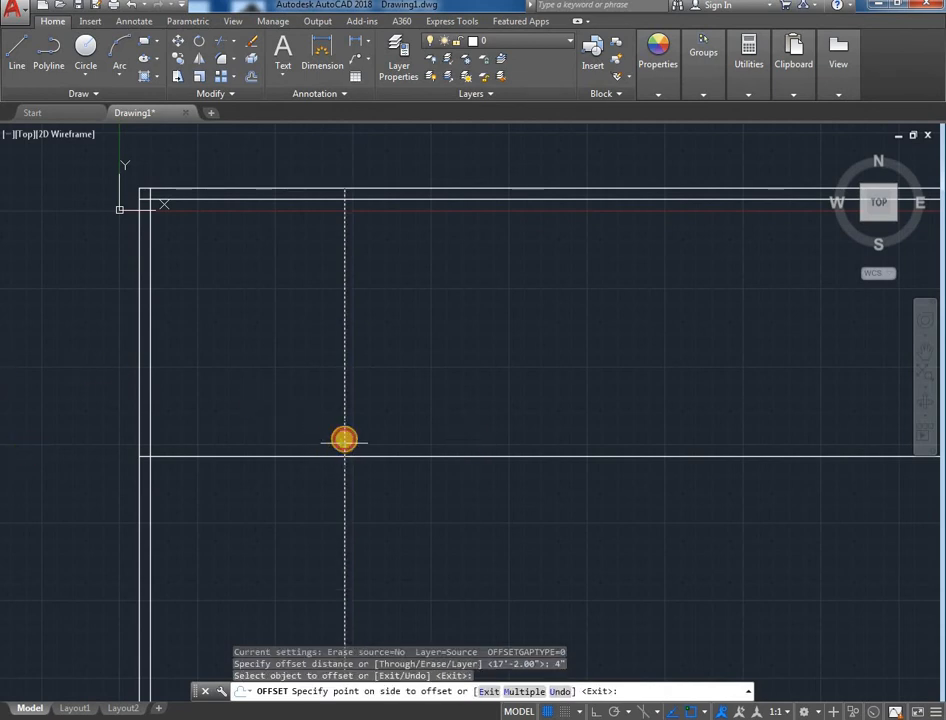
{"action": "left_click", "coordinate": [397, 413]}
{"action": "left_click", "coordinate": [293, 456]}
{"action": "left_click", "coordinate": [294, 500]}
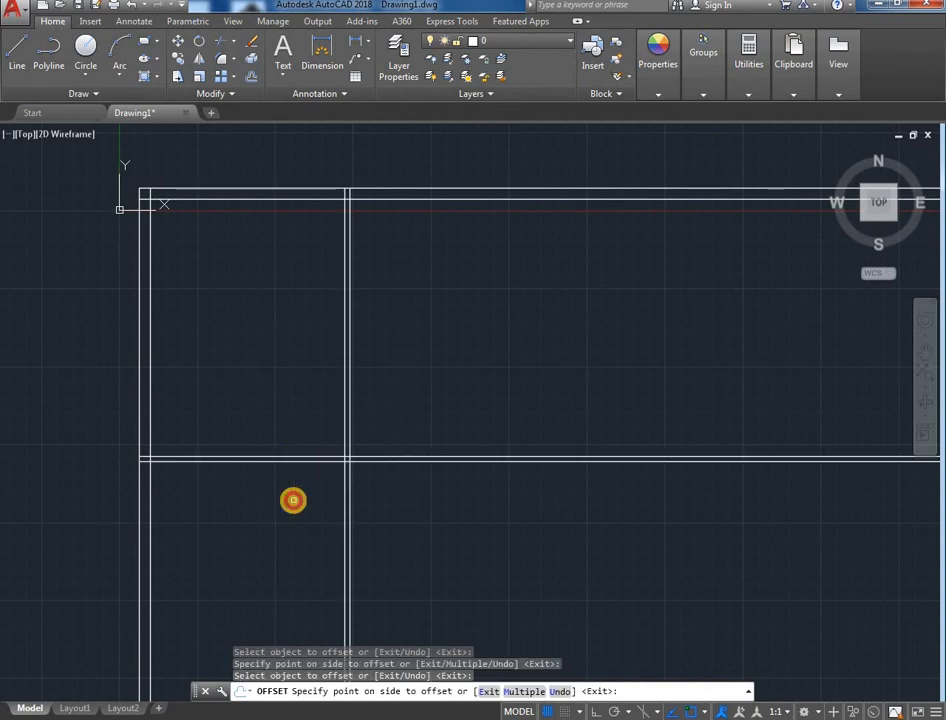
{"action": "key", "text": "Return"}
Step: Check the toilet and dressing area on the reference plan and offset the bedroom partition's right line 6' to the right
{"action": "key", "text": "Return"}
{"action": "mouse_move", "coordinate": [249, 716]}
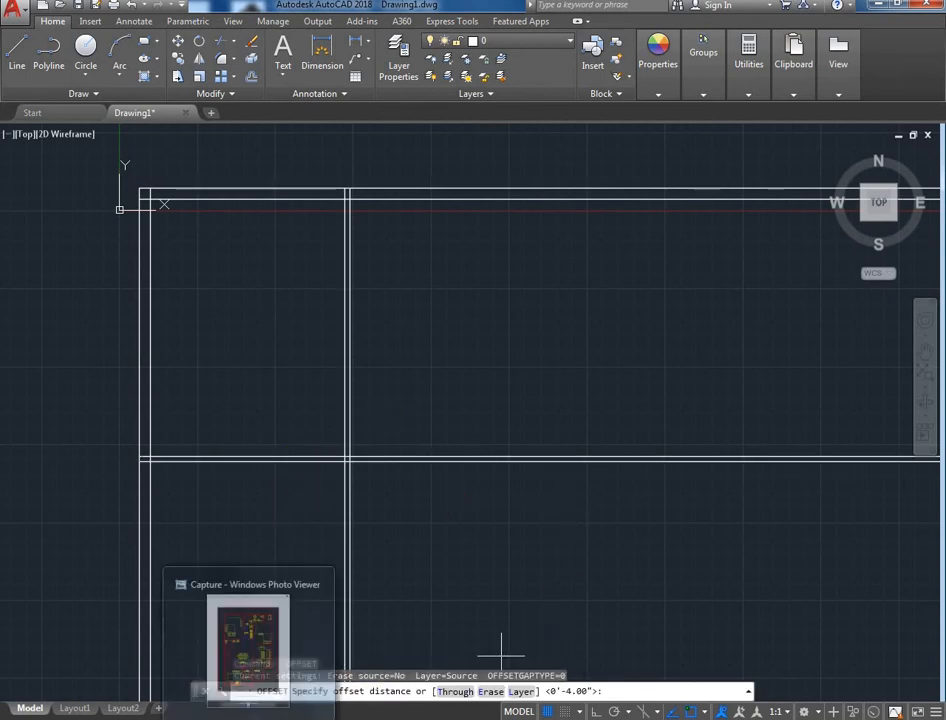
{"action": "left_click", "coordinate": [249, 650]}
{"action": "left_click", "coordinate": [360, 392]}
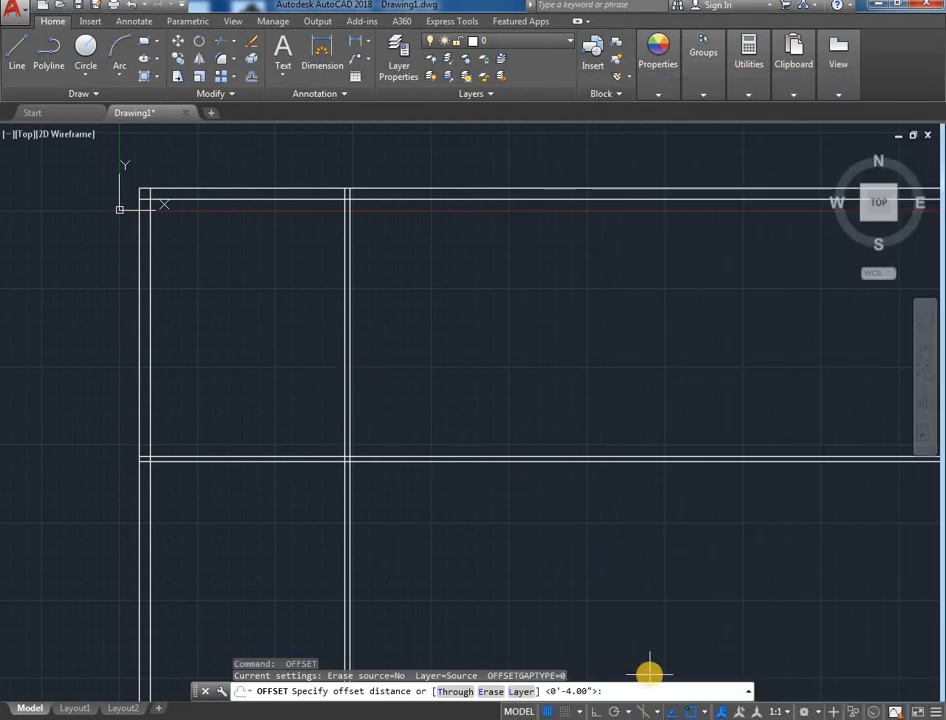
{"action": "type", "text": "6'"}
{"action": "key", "text": "Return"}
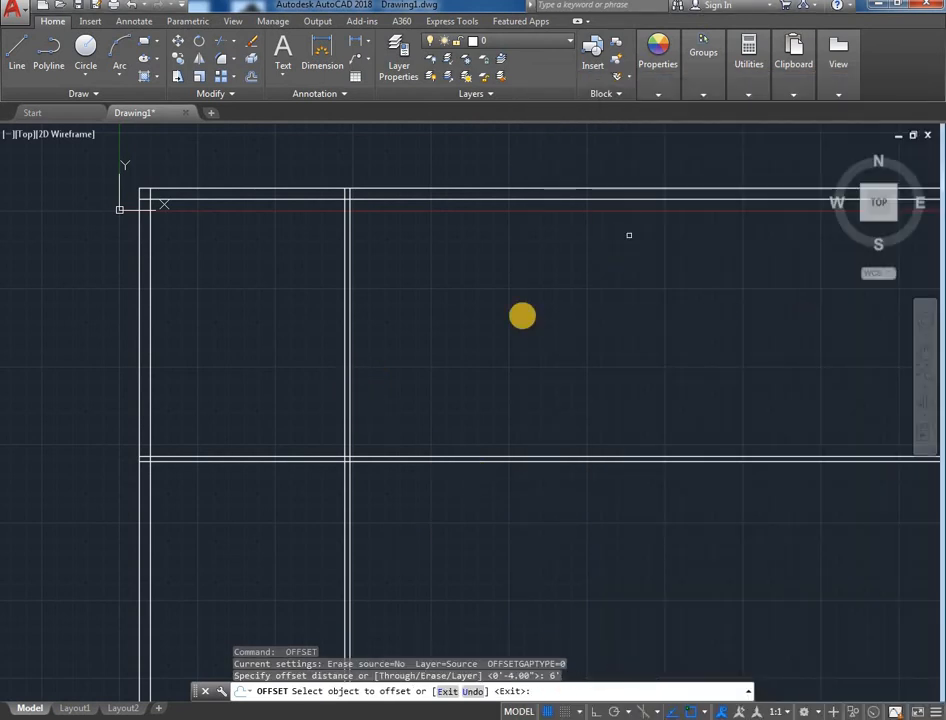
{"action": "left_click", "coordinate": [350, 429]}
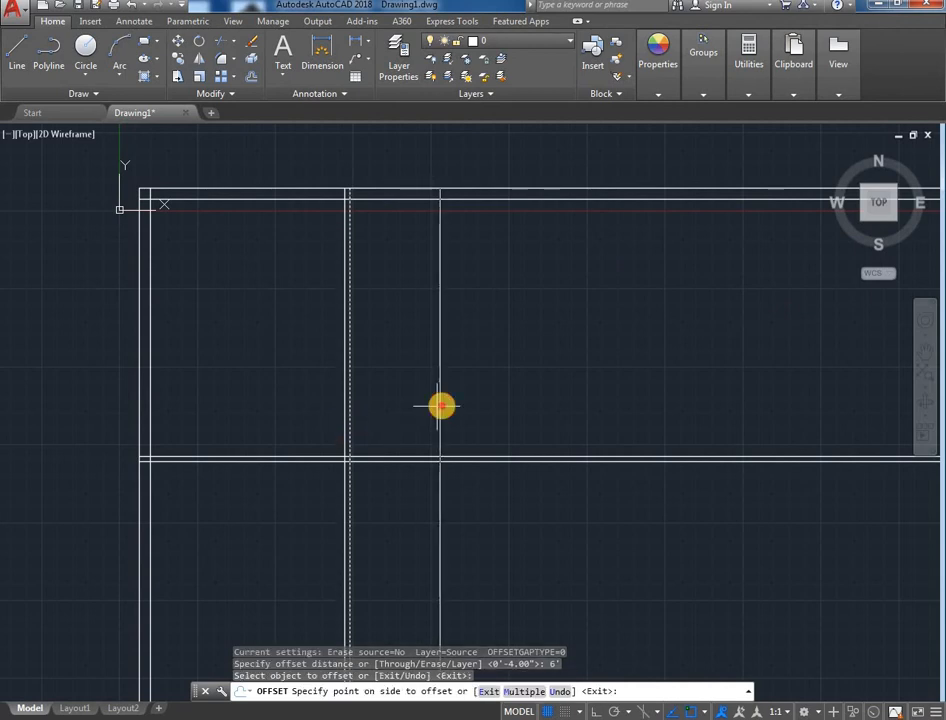
{"action": "left_click", "coordinate": [549, 393]}
{"action": "key", "text": "Return"}
Step: Offset the toilet and dressing area's right line 4" to the right to form its partition wall
{"action": "key", "text": "Return"}
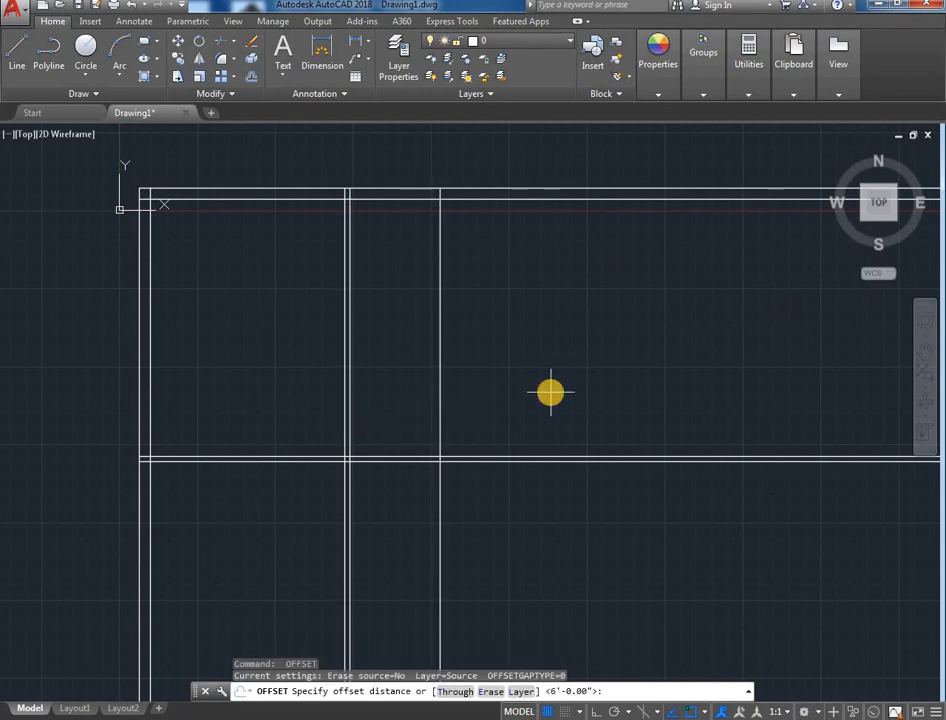
{"action": "key", "text": "Return"}
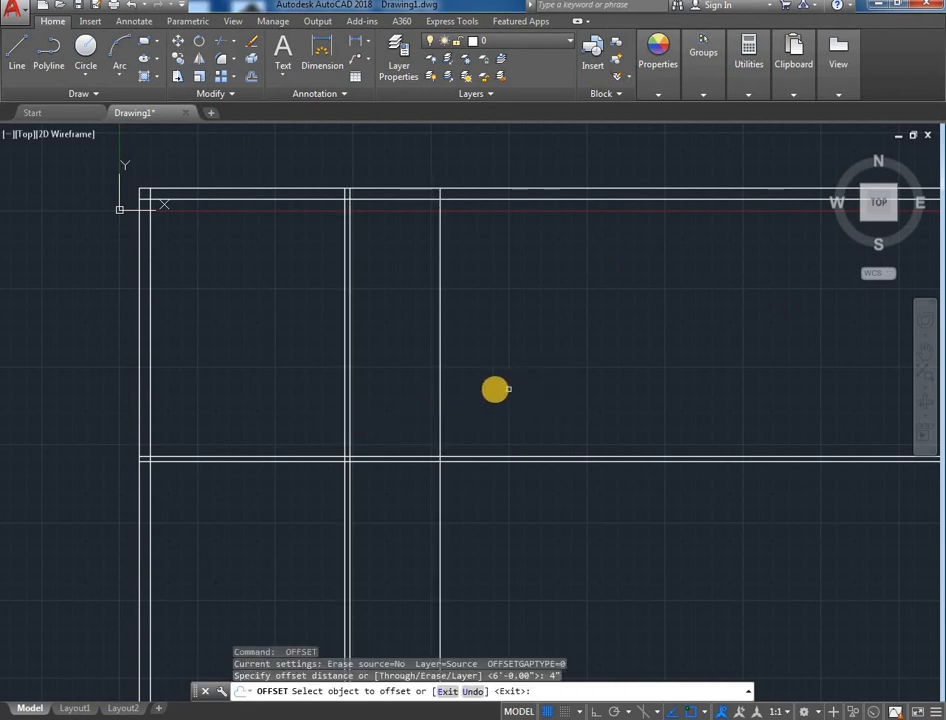
{"action": "left_click", "coordinate": [446, 426]}
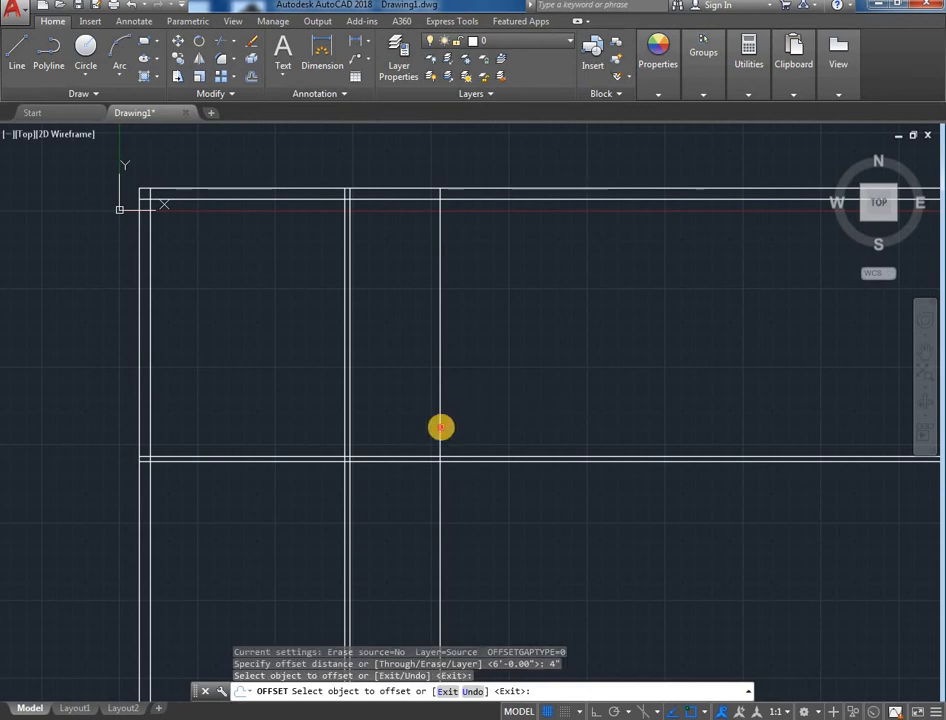
{"action": "left_click", "coordinate": [441, 427]}
{"action": "left_click", "coordinate": [492, 427]}
{"action": "key", "text": "Return"}
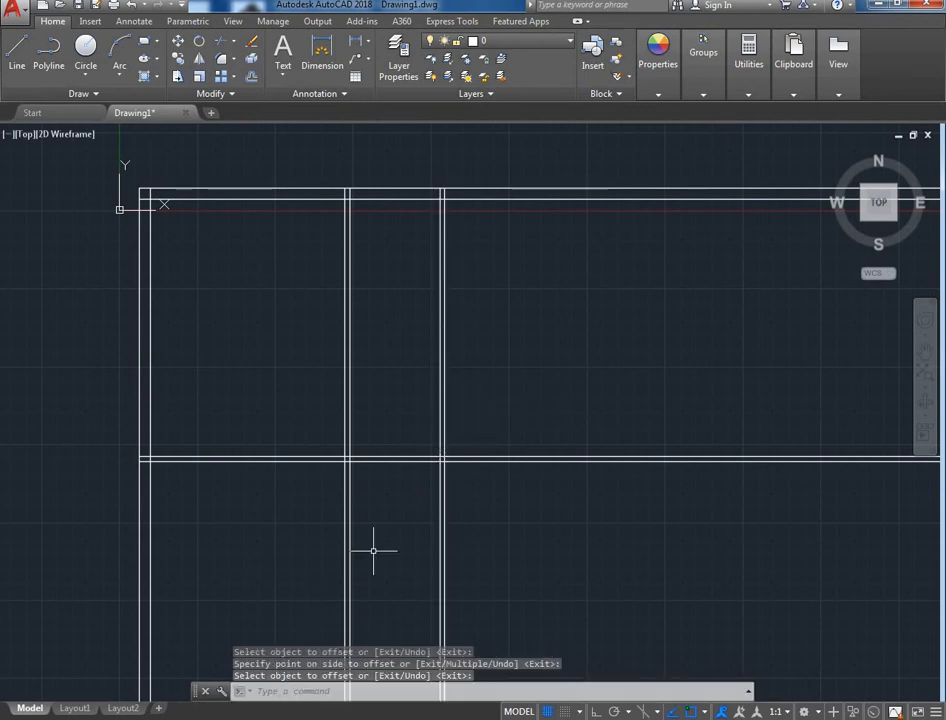
Step: Check the guest room's width on the reference plan
{"action": "key", "text": "alt+Tab"}
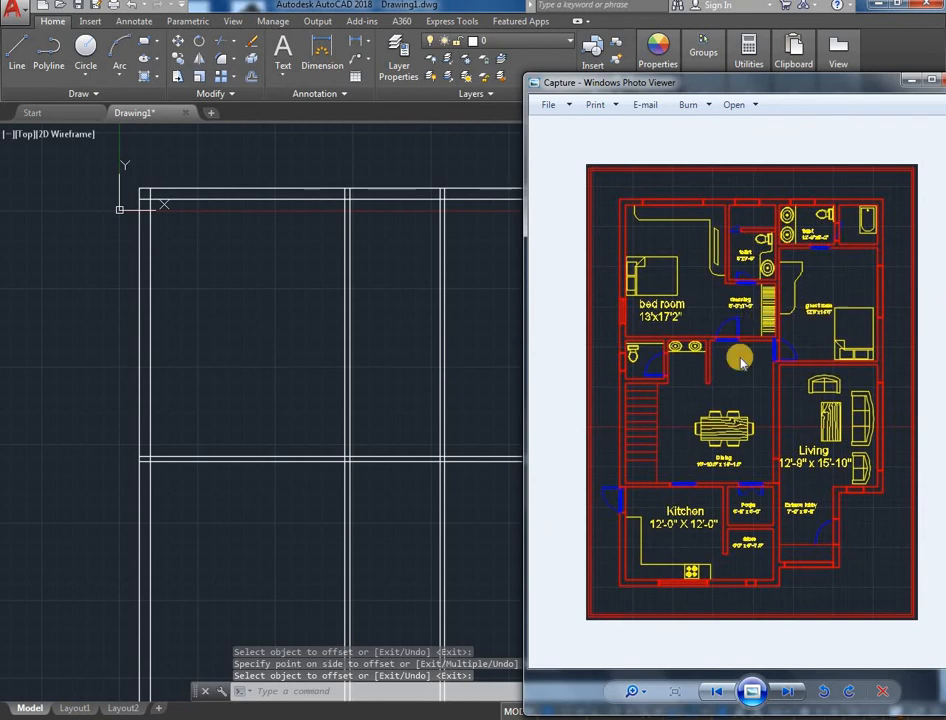
{"action": "key", "text": "alt+Tab"}
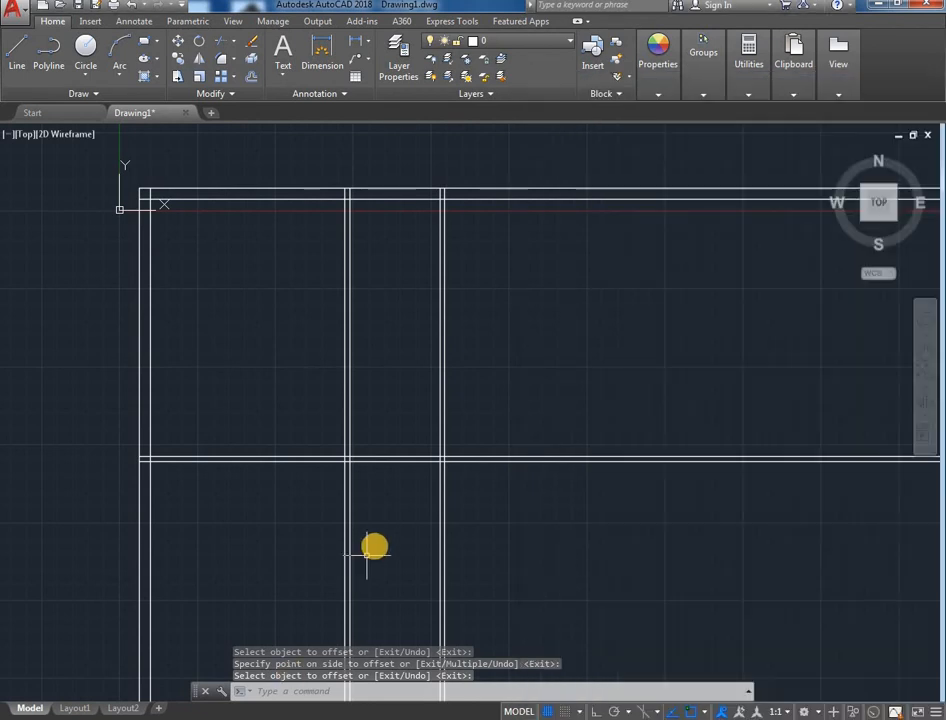
{"action": "type", "text": "12'"}
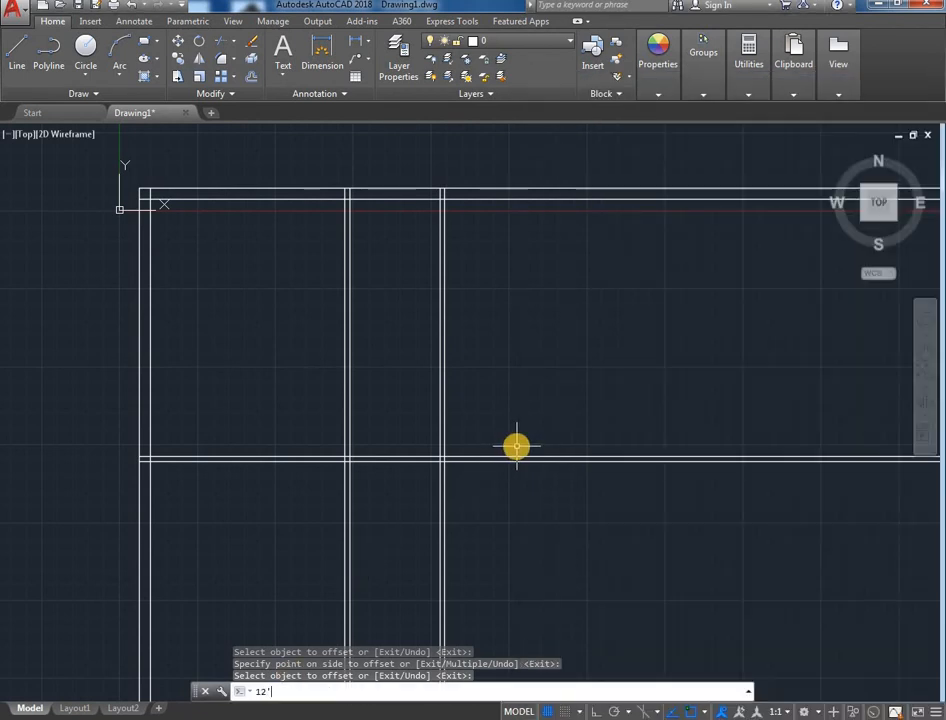
{"action": "type", "text": "9"}
{"action": "key", "text": "Return"}
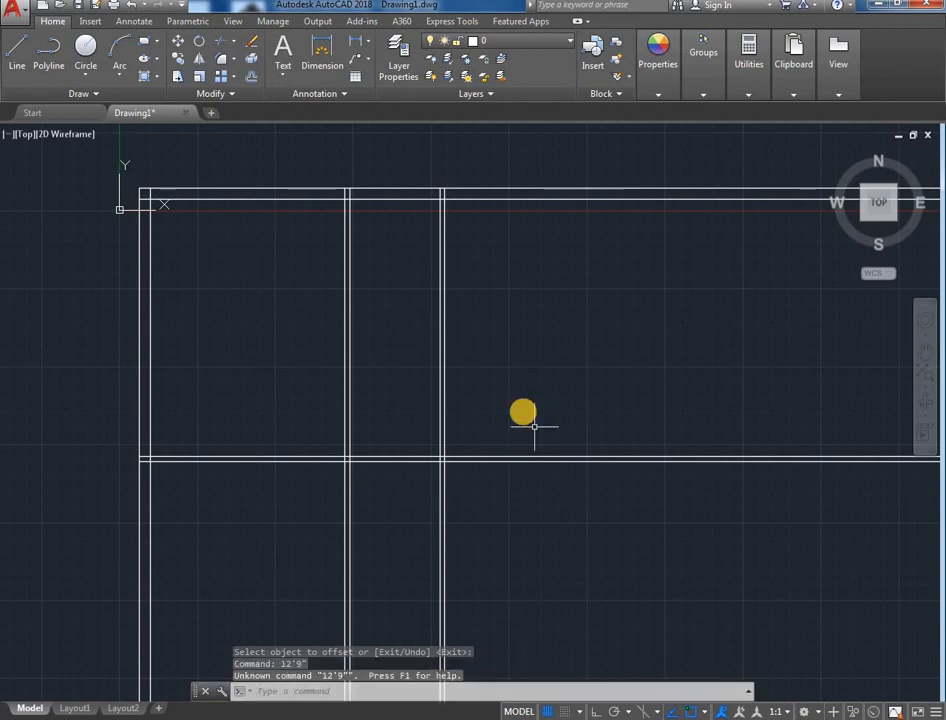
Step: Offset the toilet and dressing area partition's right line 12'9" to the right to set the guest room's width
{"action": "type", "text": "o"}
{"action": "key", "text": "Return"}
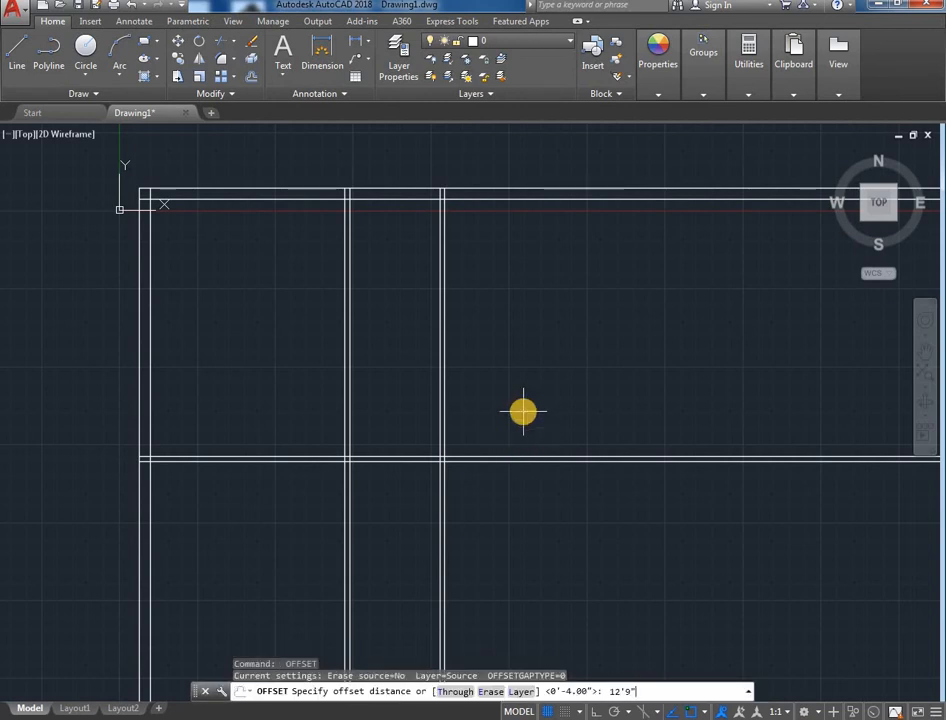
{"action": "key", "text": "Return"}
{"action": "left_click", "coordinate": [443, 376]}
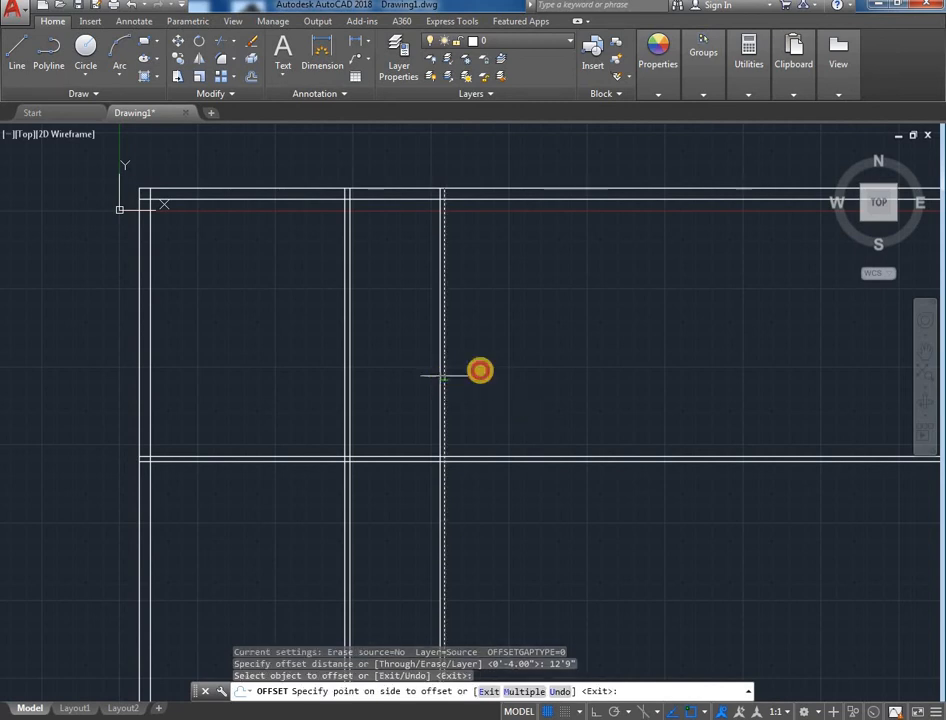
{"action": "left_click", "coordinate": [526, 357]}
{"action": "key", "text": "Return"}
Step: Offset the guest room's right line 9" to the right to form the right outer wall
{"action": "key", "text": "Return"}
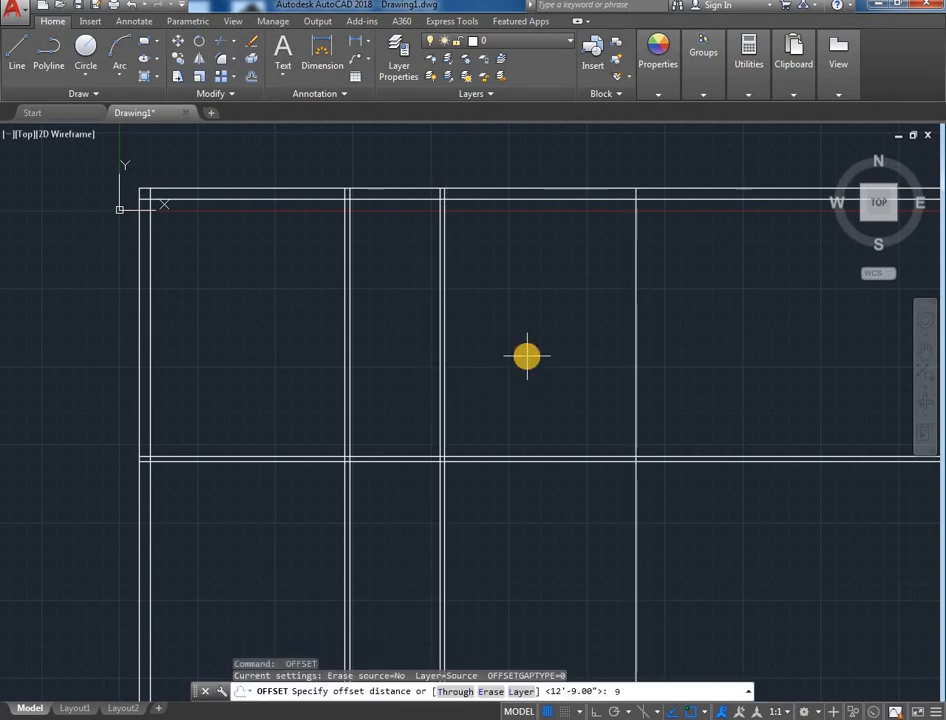
{"action": "type", "text": "9\""}
{"action": "key", "text": "Return"}
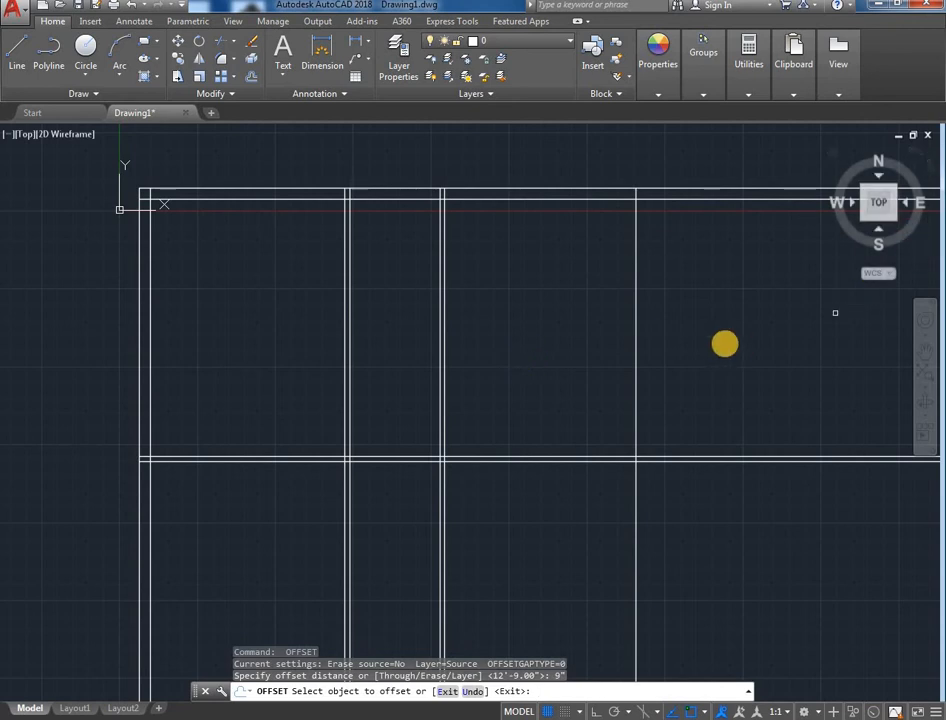
{"action": "left_click", "coordinate": [636, 366]}
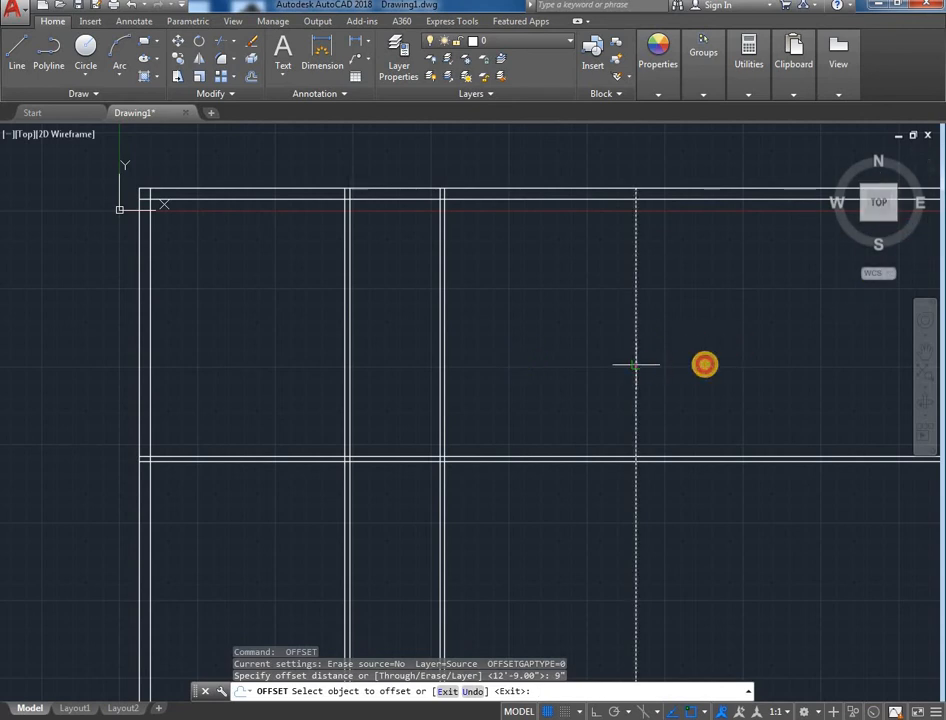
{"action": "left_click", "coordinate": [760, 367]}
{"action": "key", "text": "Escape"}
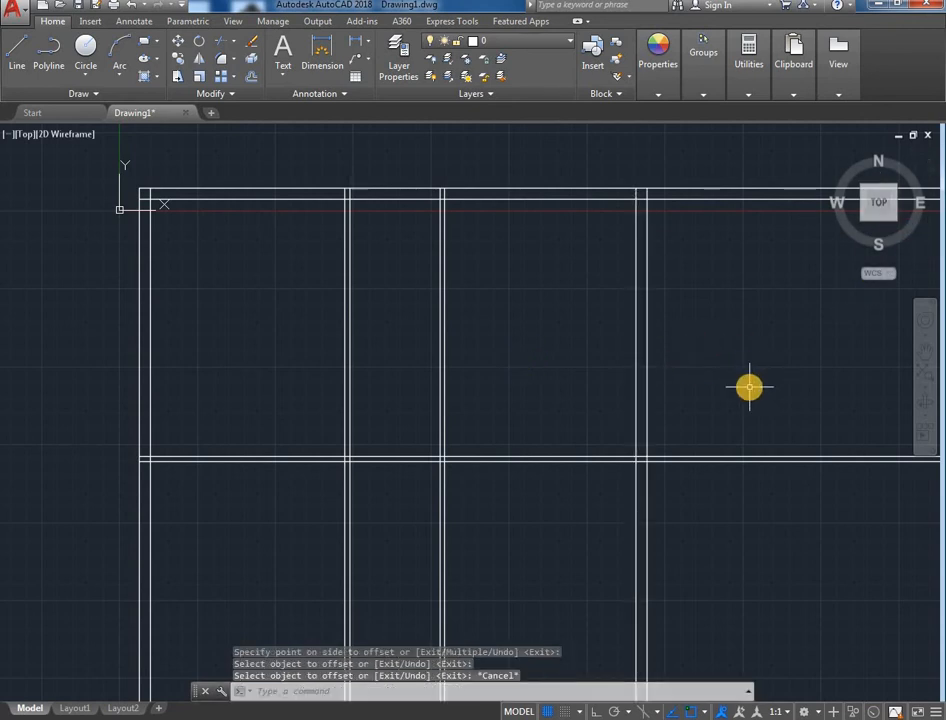
Step: Trim the horizontal wall lines that extend past the right wall's outer line
{"action": "type", "text": "tr"}
{"action": "key", "text": "Return"}
{"action": "key", "text": "Return"}
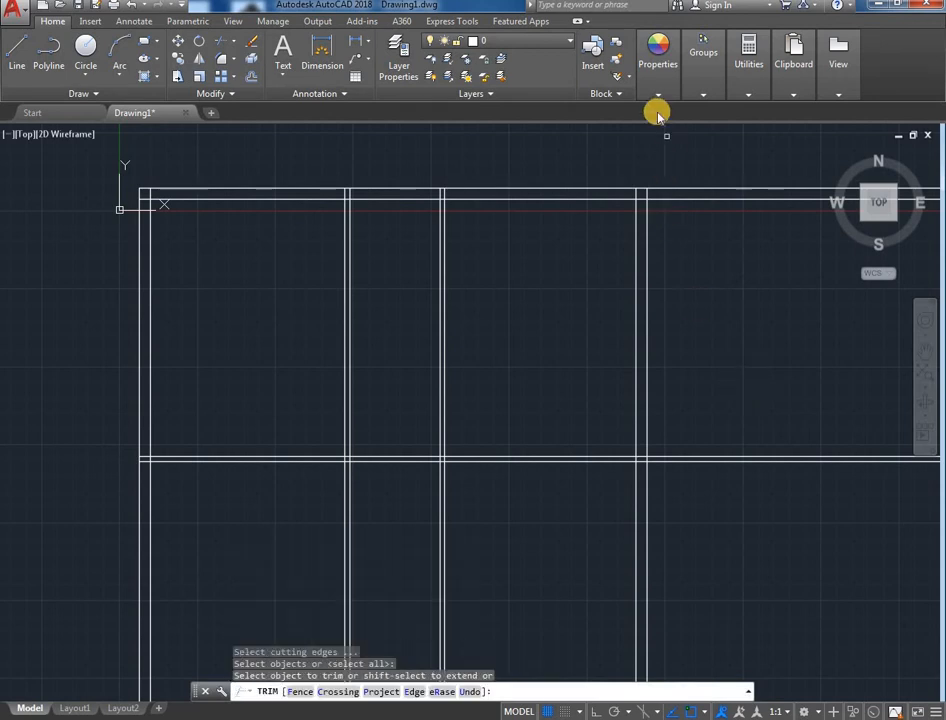
{"action": "left_click", "coordinate": [678, 292]}
{"action": "left_click", "coordinate": [680, 517]}
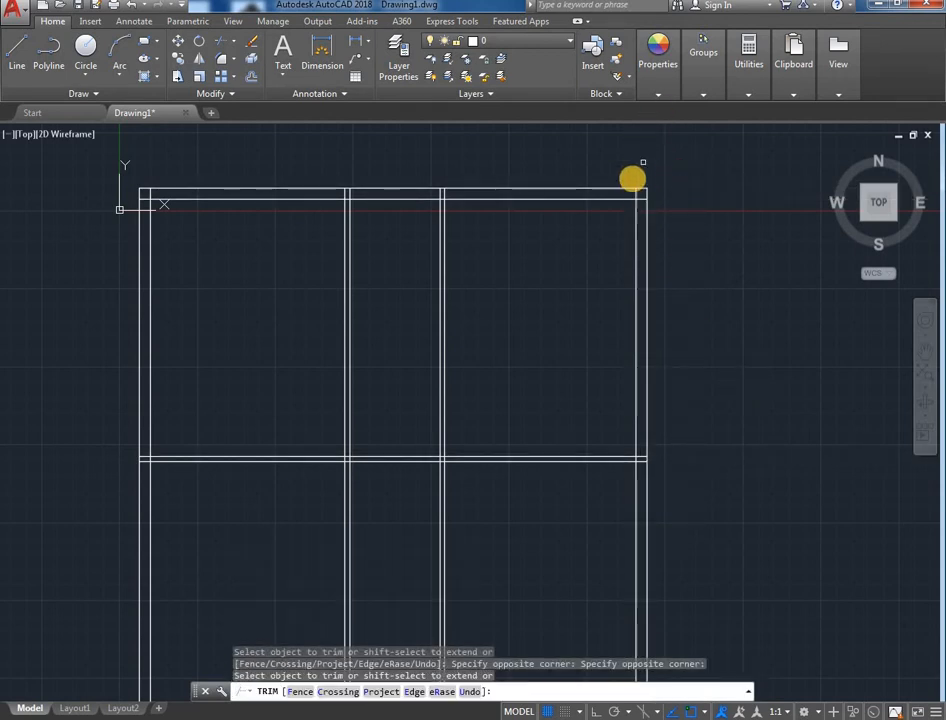
Step: Trim the crossing inner lines at the upper-right corner and the partition line ends inside the upper wall
{"action": "scroll", "coordinate": [634, 177], "scroll_direction": "up", "scroll_amount": 4}
{"action": "left_click", "coordinate": [658, 219]}
{"action": "left_click", "coordinate": [655, 253]}
{"action": "left_click", "coordinate": [656, 223]}
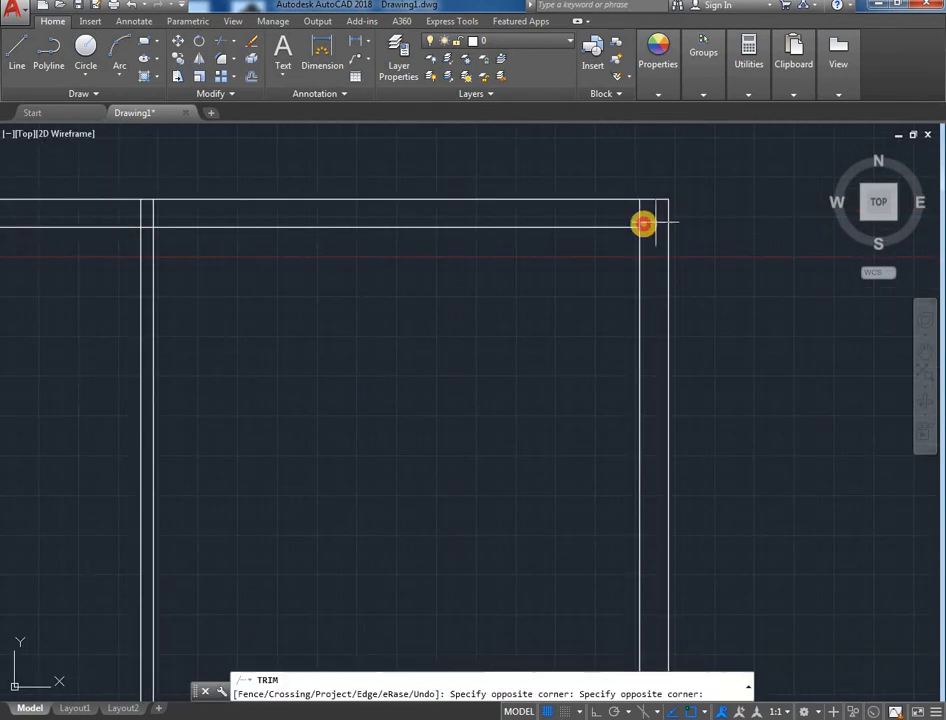
{"action": "left_click", "coordinate": [18, 215]}
{"action": "middle_click_drag", "start_coordinate": [470, 331], "coordinate": [729, 332]}
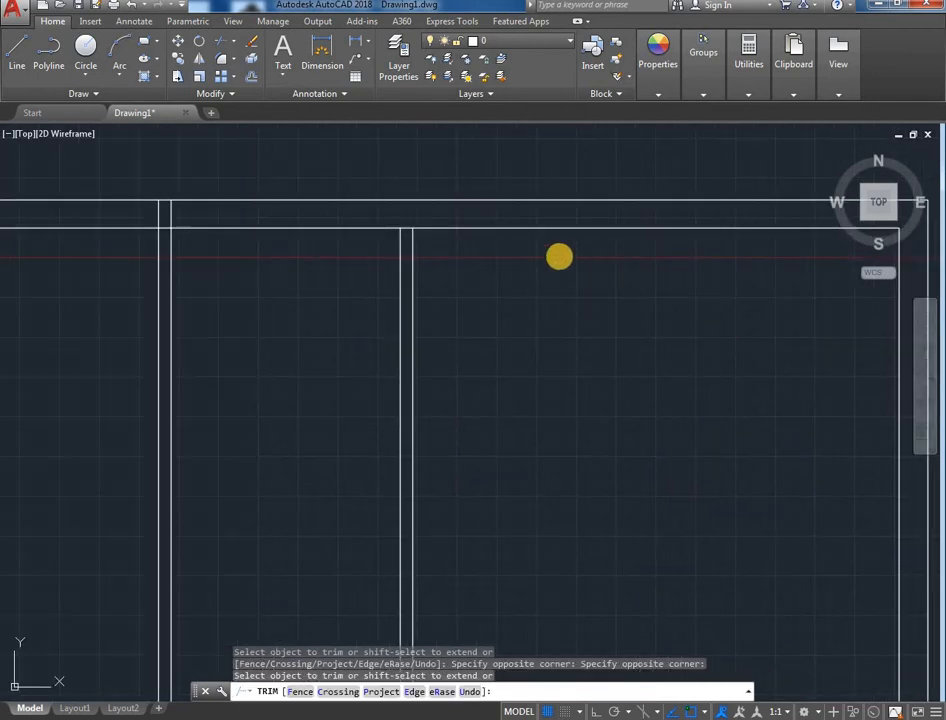
{"action": "left_click", "coordinate": [408, 223]}
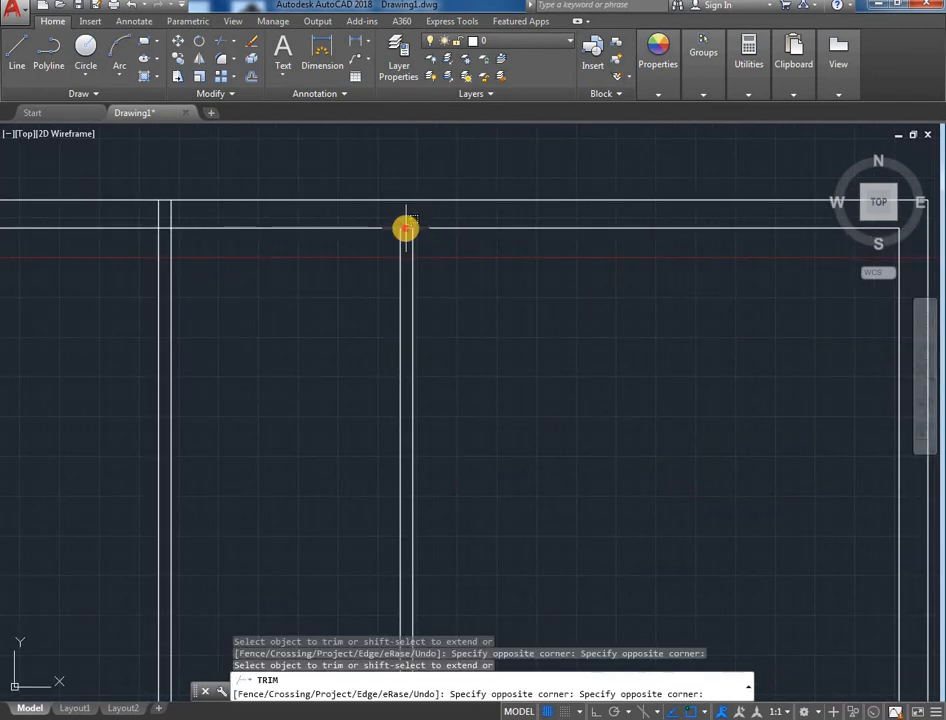
{"action": "left_click", "coordinate": [350, 215]}
{"action": "left_click", "coordinate": [226, 212]}
{"action": "left_click", "coordinate": [116, 213]}
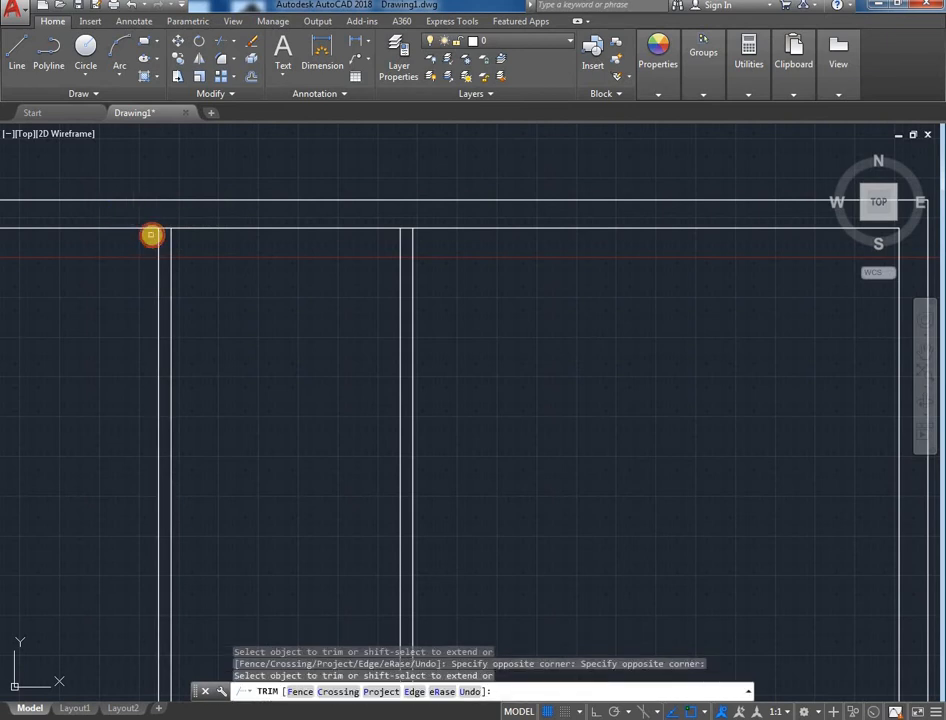
Step: Trim the upper wall's inner line between the paired lines of both vertical partitions
{"action": "left_click", "coordinate": [156, 232]}
{"action": "left_click", "coordinate": [163, 228]}
{"action": "left_click", "coordinate": [403, 228]}
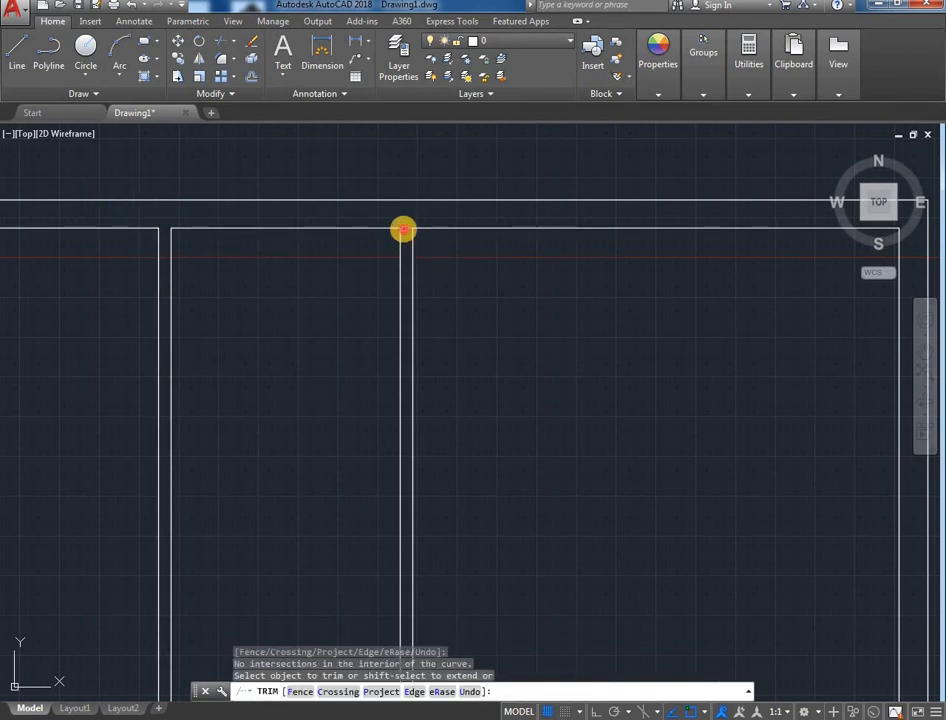
{"action": "left_click", "coordinate": [405, 226]}
{"action": "left_click", "coordinate": [410, 226]}
Step: Trim the bedroom's lower partition lines out of the right wall and the guest room area
{"action": "scroll", "coordinate": [457, 330], "scroll_direction": "down", "scroll_amount": 8}
{"action": "scroll", "coordinate": [500, 330], "scroll_direction": "up", "scroll_amount": 4}
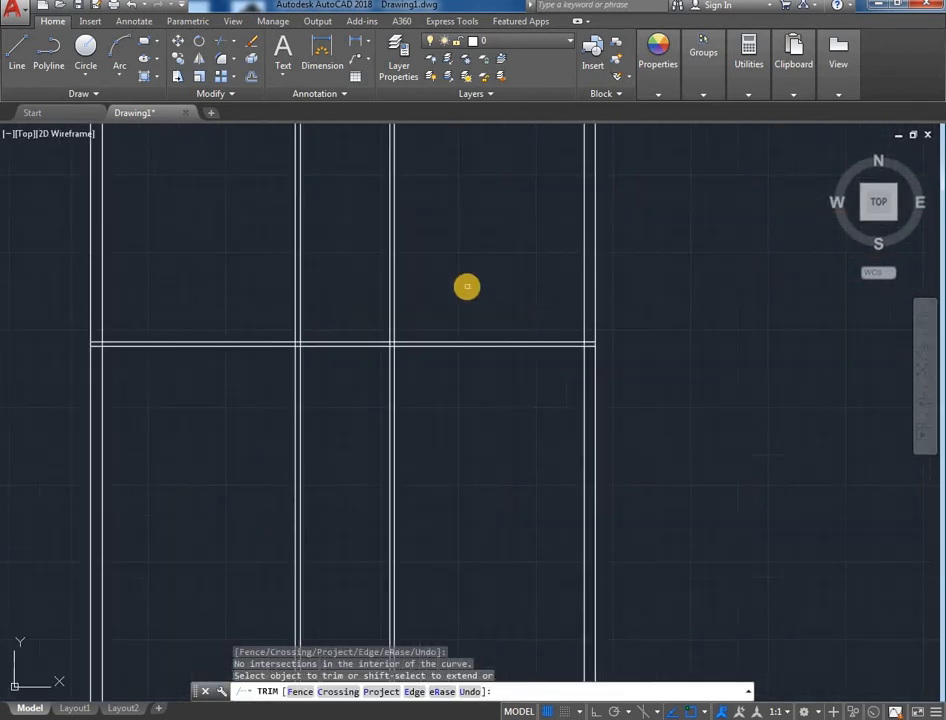
{"action": "scroll", "coordinate": [590, 330], "scroll_direction": "up", "scroll_amount": 3}
{"action": "left_click", "coordinate": [616, 289]}
{"action": "left_click", "coordinate": [608, 323]}
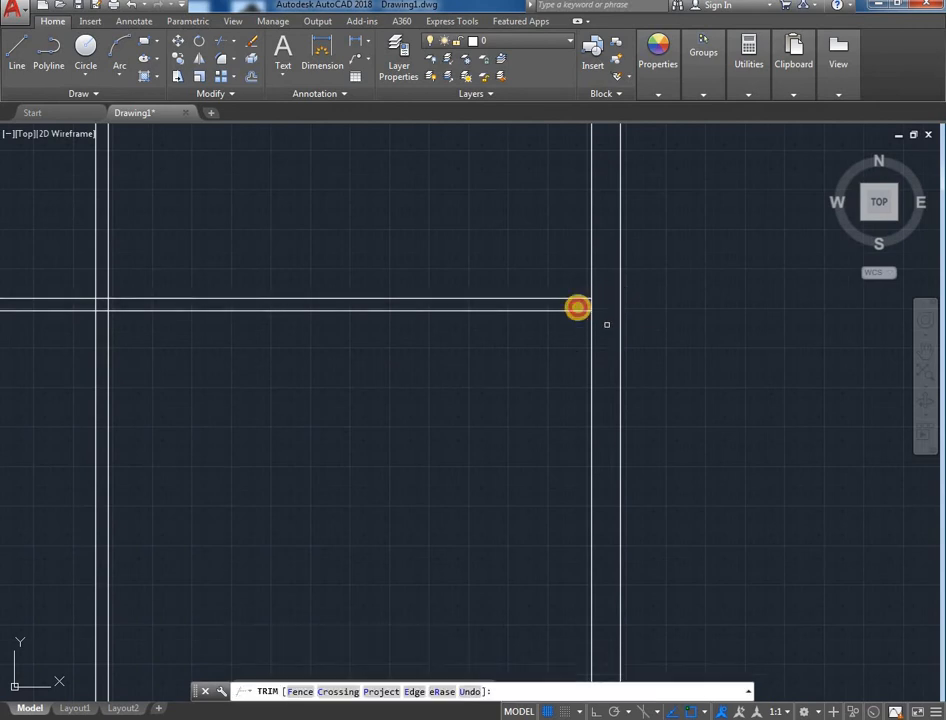
{"action": "left_click", "coordinate": [541, 273]}
{"action": "left_click", "coordinate": [485, 373]}
{"action": "scroll", "coordinate": [486, 374], "scroll_direction": "down", "scroll_amount": 6}
{"action": "middle_click_drag", "start_coordinate": [500, 383], "coordinate": [547, 433]}
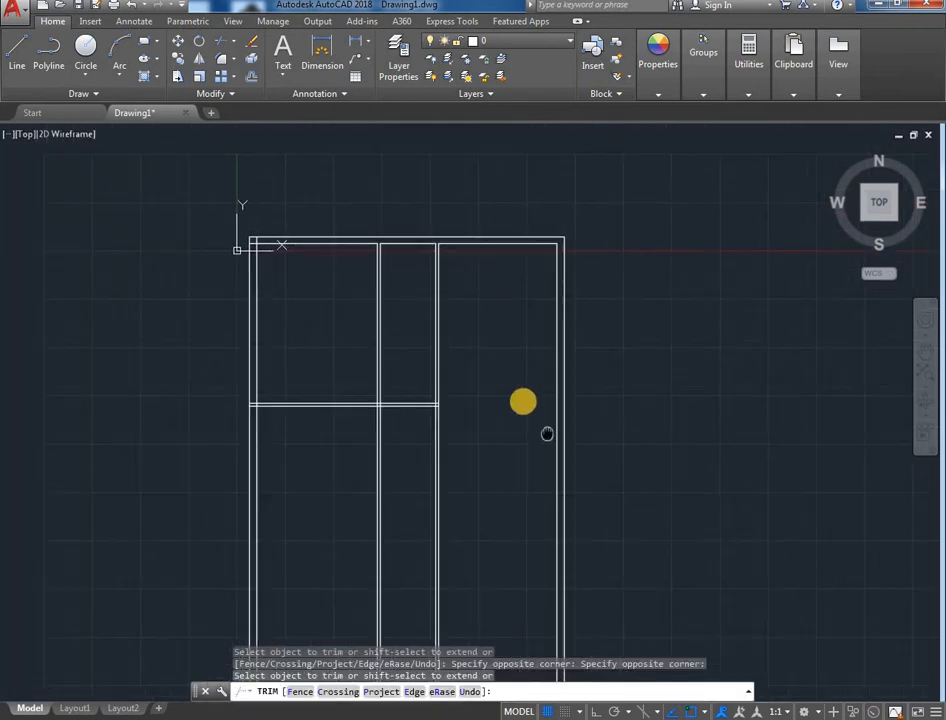
{"action": "scroll", "coordinate": [492, 285], "scroll_direction": "up", "scroll_amount": 2}
{"action": "key", "text": "Escape"}
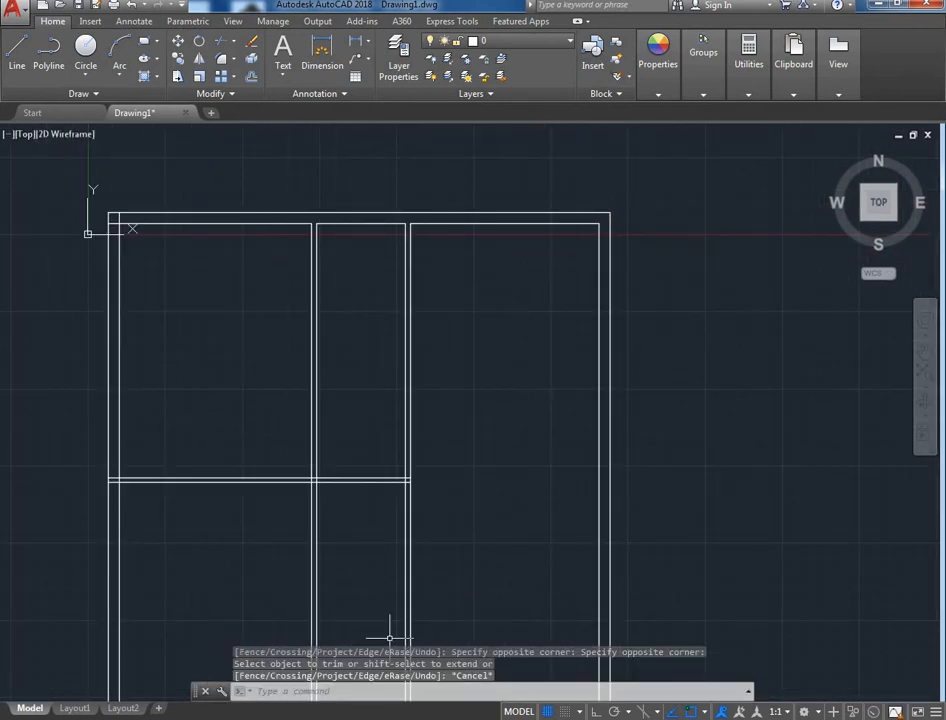
Step: Check the dimensions of the guest room and its toilet on the reference plan
{"action": "key", "text": "alt+Tab"}
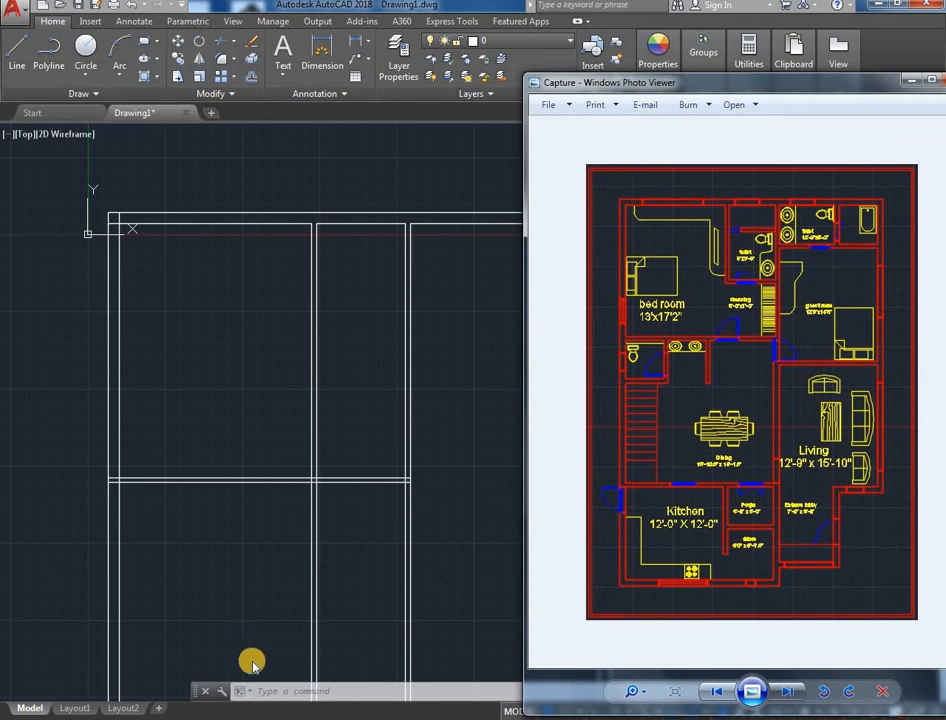
{"action": "left_click", "coordinate": [253, 691]}
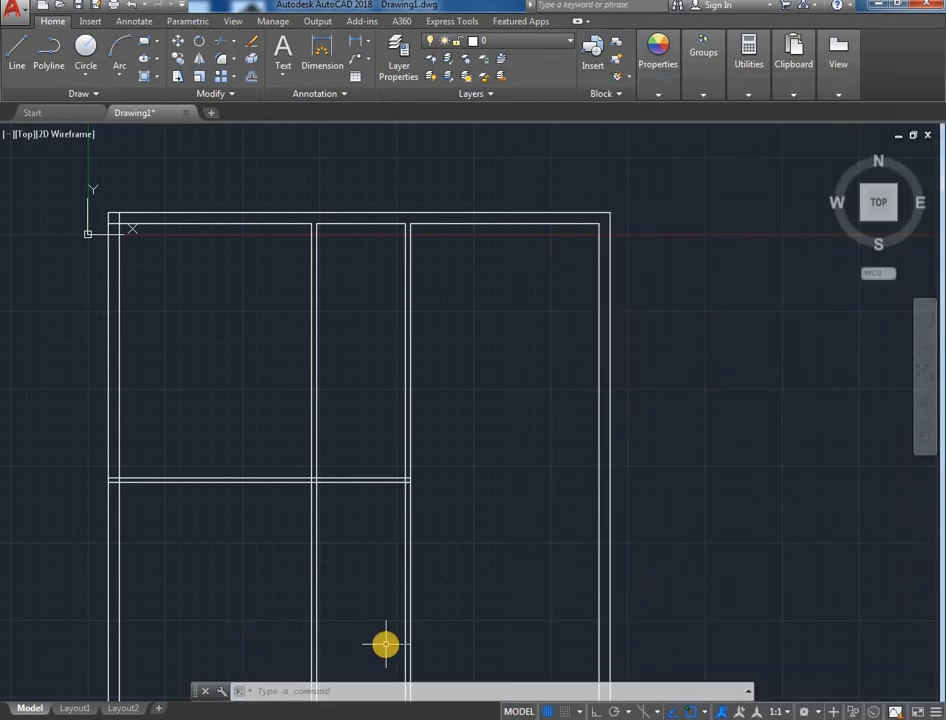
{"action": "type", "text": "tr"}
{"action": "key", "text": "Return"}
{"action": "key", "text": "Escape"}
Step: Offset the upper wall's inner line above the guest room 5'7" downward to set the guest toilet's depth
{"action": "type", "text": "o"}
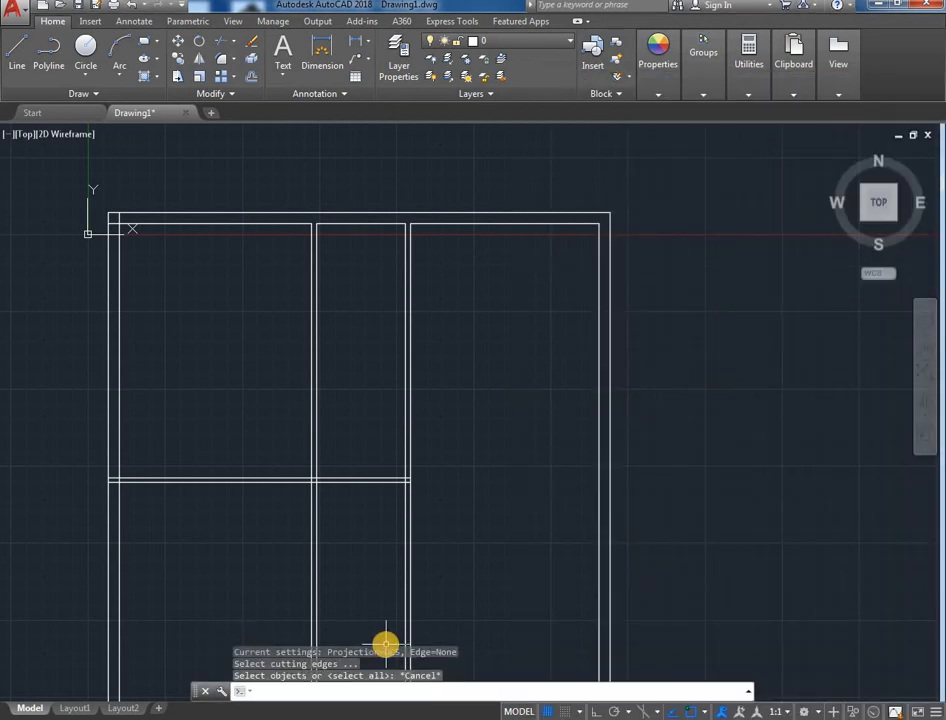
{"action": "key", "text": "Return"}
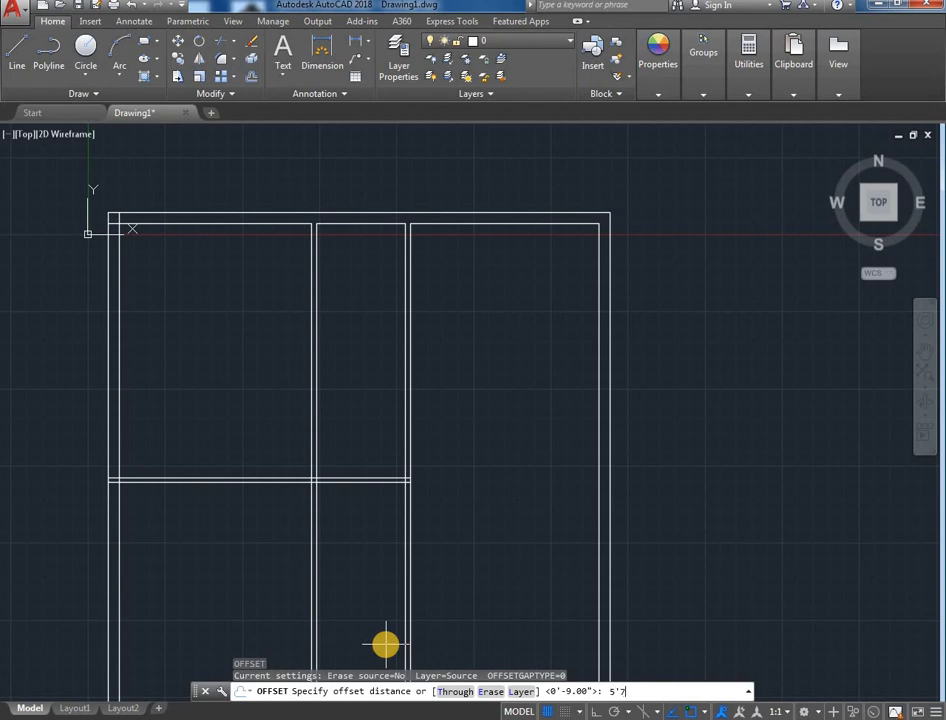
{"action": "type", "text": "5'7\""}
{"action": "key", "text": "Return"}
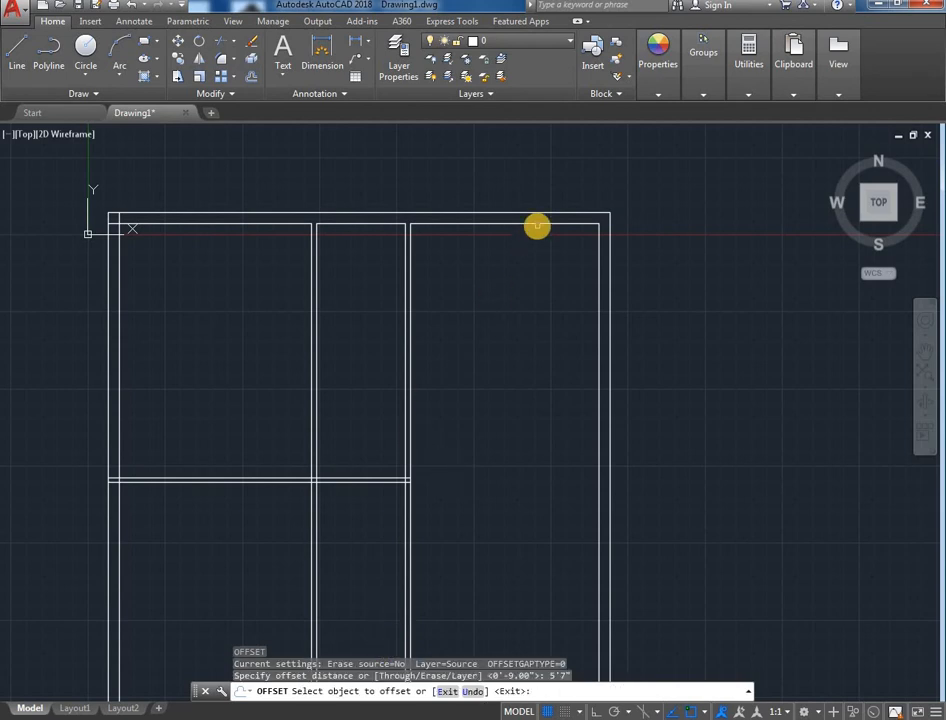
{"action": "left_click", "coordinate": [544, 224]}
{"action": "left_click", "coordinate": [519, 318]}
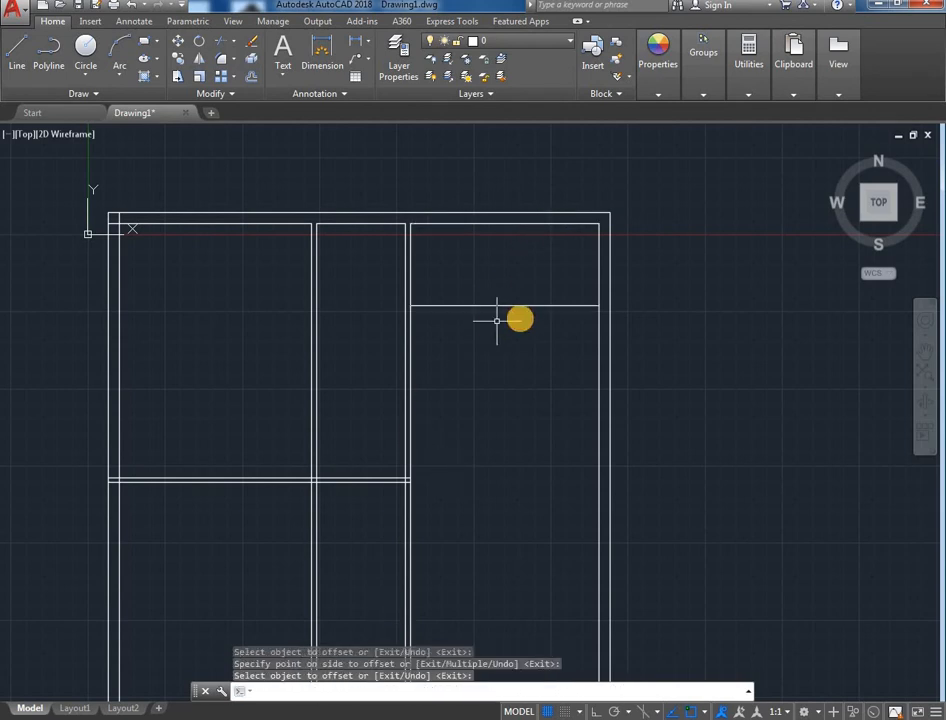
{"action": "key", "text": "Return"}
Step: Offset the guest toilet's lower line 4" downward to form its partition wall
{"action": "key", "text": "Return"}
{"action": "type", "text": "4"}
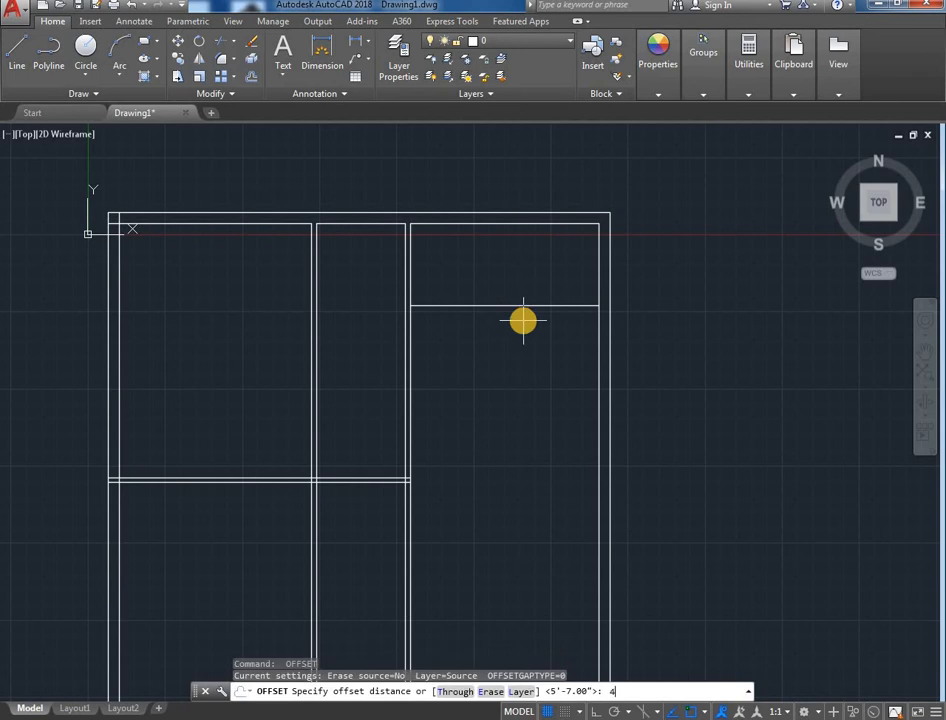
{"action": "type", "text": "\""}
{"action": "key", "text": "Return"}
{"action": "left_click", "coordinate": [445, 305]}
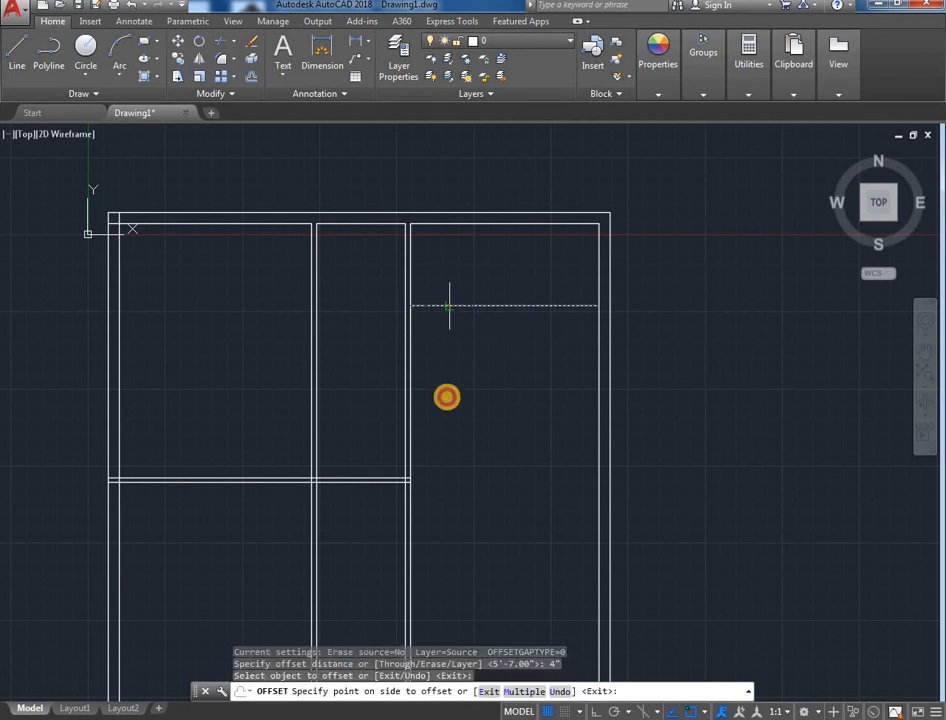
{"action": "left_click", "coordinate": [448, 398]}
{"action": "key", "text": "Return"}
Step: Offset the guest toilet partition's lower line 14'8" downward to set the guest room's length
{"action": "key", "text": "Return"}
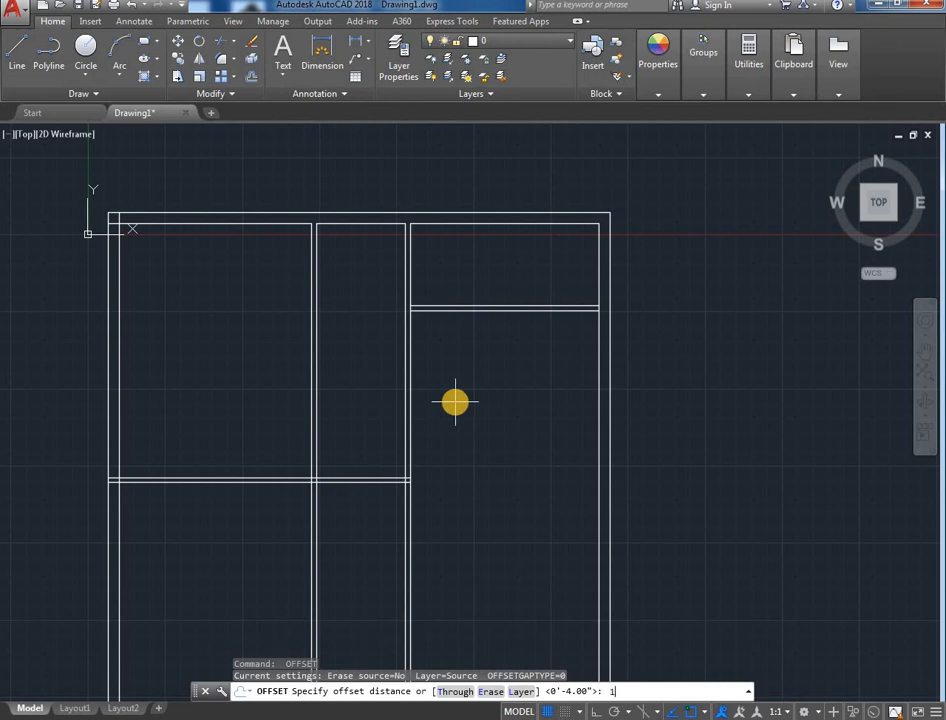
{"action": "key", "text": "Return"}
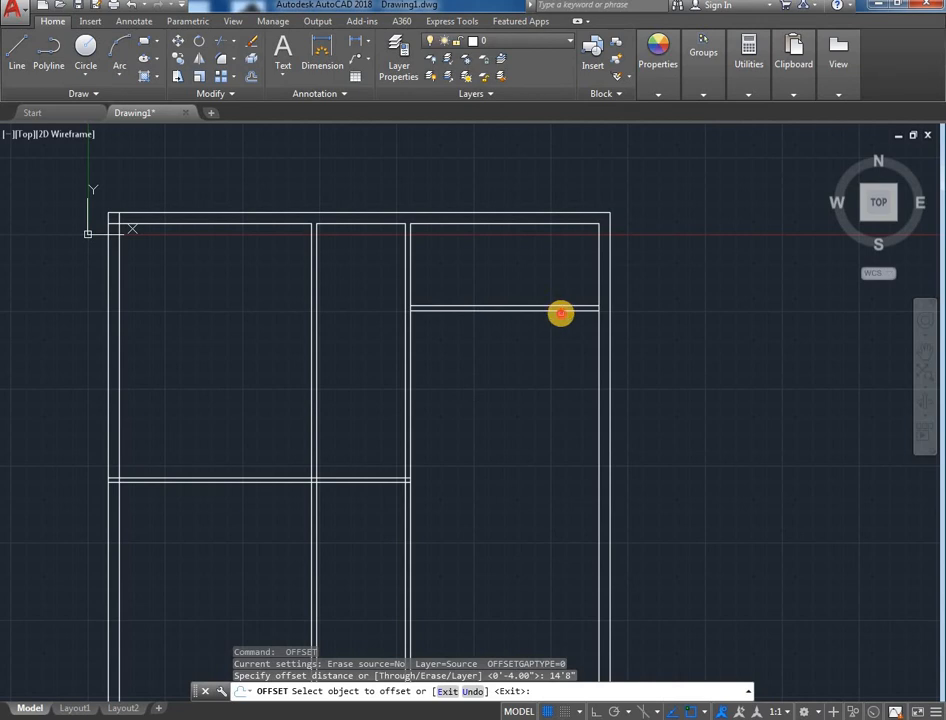
{"action": "left_click", "coordinate": [570, 312]}
{"action": "left_click", "coordinate": [548, 391]}
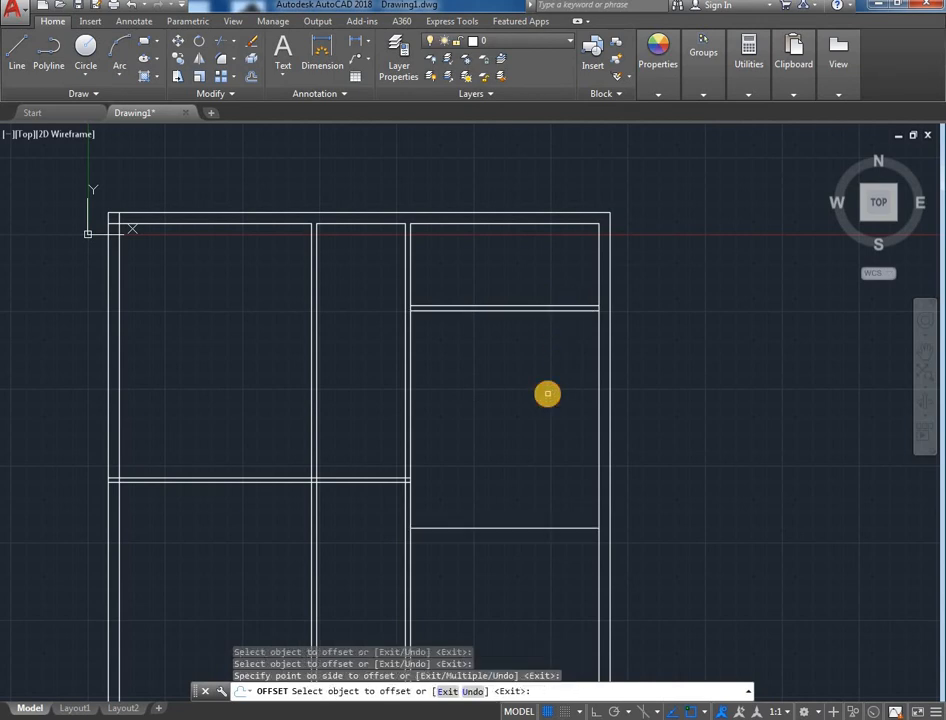
{"action": "key", "text": "Return"}
Step: Offset the guest room's lower line 4" downward to form the partition with the living room
{"action": "key", "text": "Return"}
{"action": "type", "text": "4"}
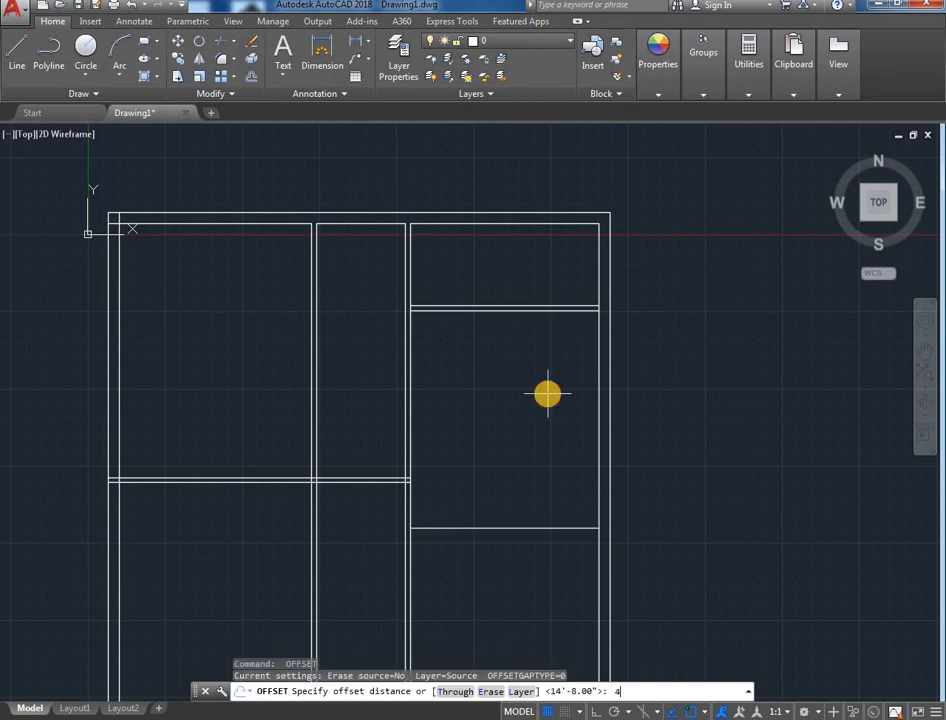
{"action": "type", "text": "\""}
{"action": "key", "text": "Return"}
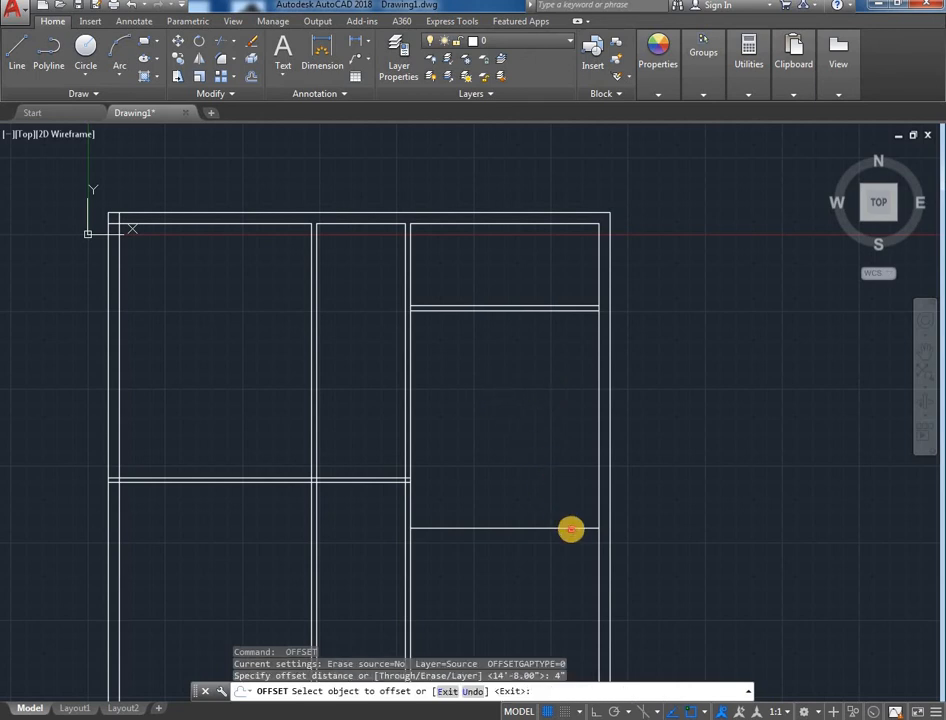
{"action": "left_click", "coordinate": [570, 529]}
{"action": "left_click", "coordinate": [525, 544]}
{"action": "middle_click_drag", "start_coordinate": [525, 544], "coordinate": [570, 387]}
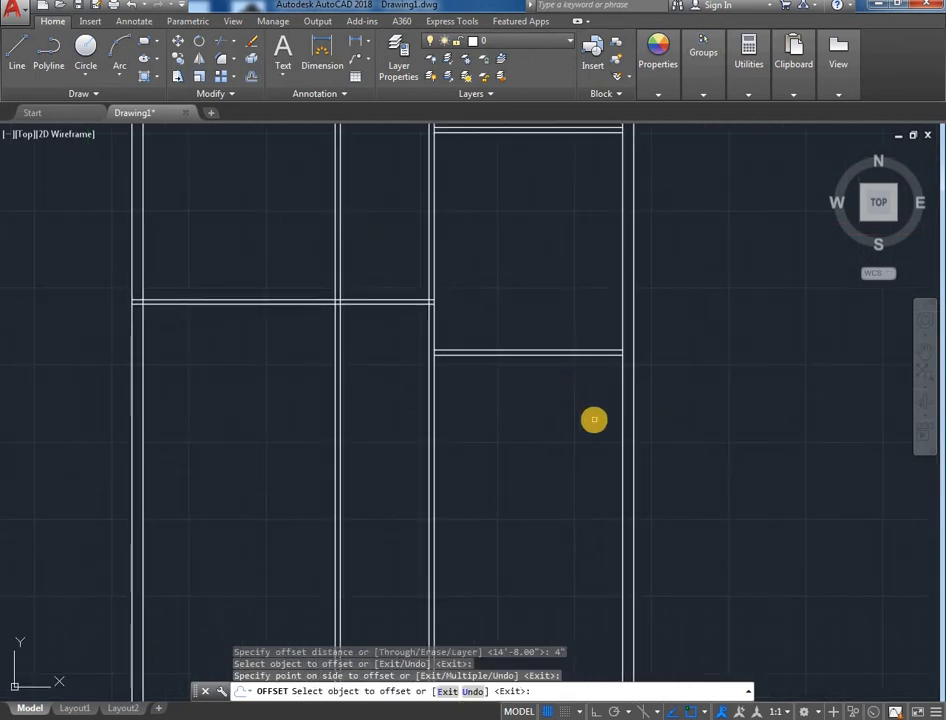
Step: Offset the lower line of the guest room and living room partition 15'10" downward to set the living room's length
{"action": "key", "text": "Return"}
{"action": "key", "text": "Return"}
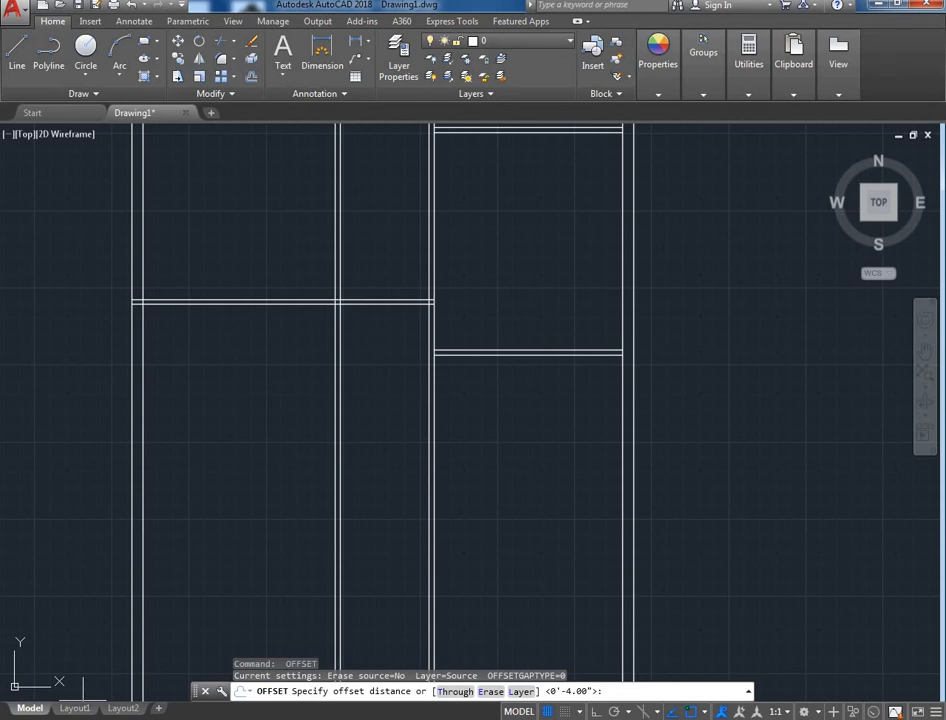
{"action": "key", "text": "alt+Tab"}
{"action": "key", "text": "alt+Tab"}
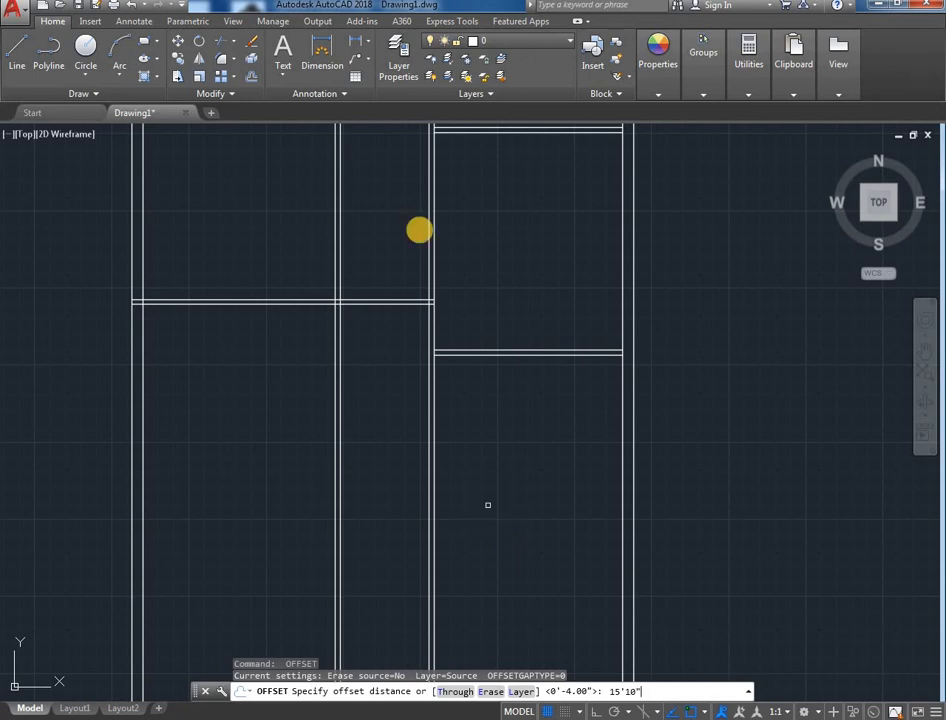
{"action": "key", "text": "Return"}
{"action": "left_click", "coordinate": [537, 353]}
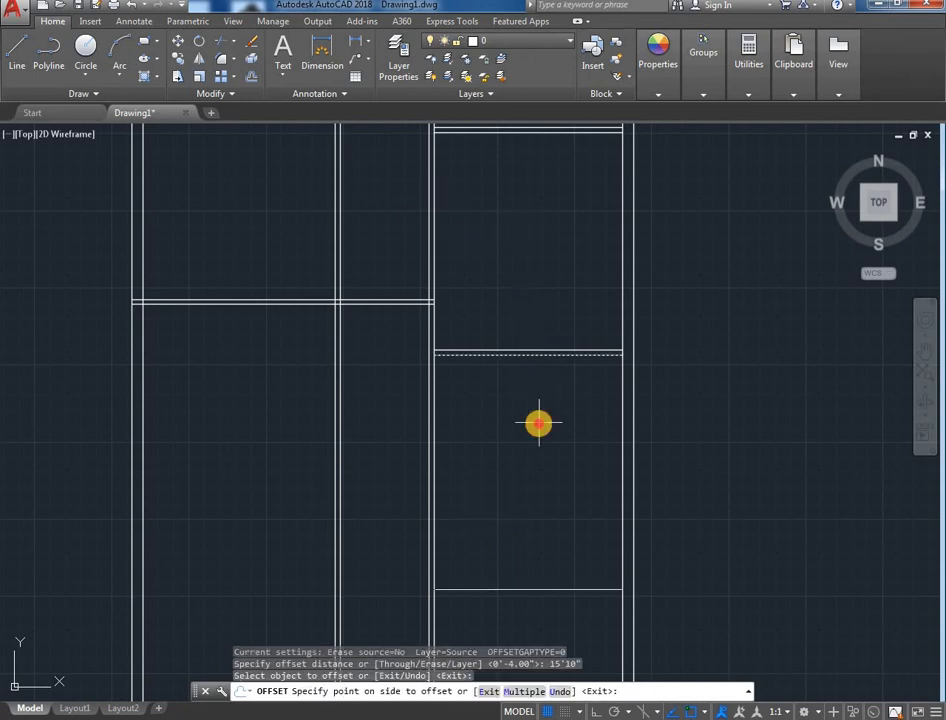
{"action": "left_click", "coordinate": [538, 422]}
{"action": "key", "text": "Return"}
Step: Offset the living room's lower line 9" downward to form its lower wall
{"action": "key", "text": "Return"}
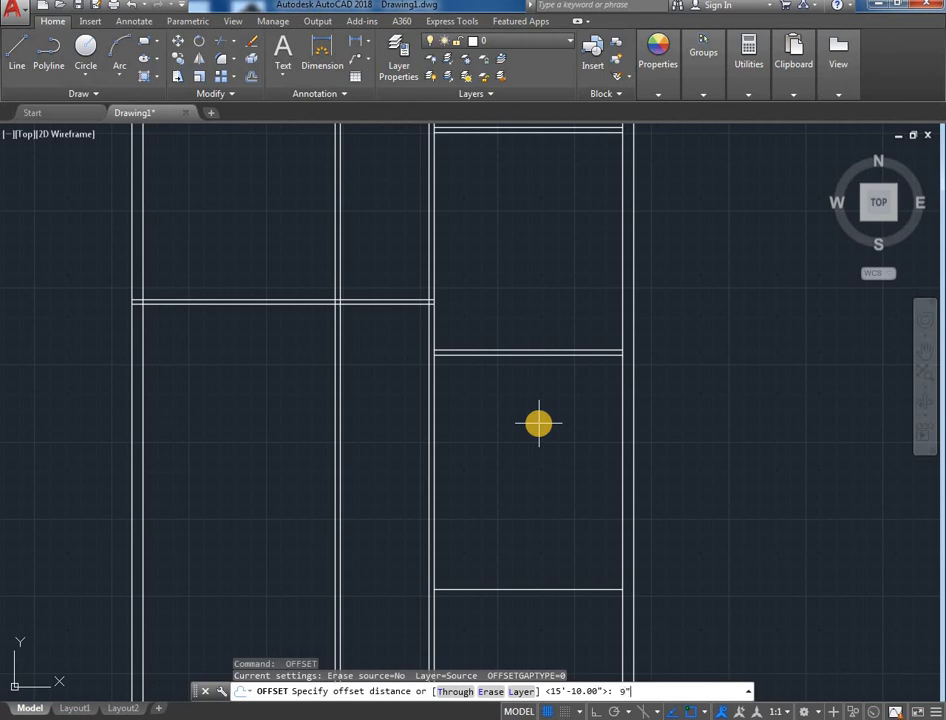
{"action": "type", "text": "9\""}
{"action": "key", "text": "Return"}
{"action": "left_click", "coordinate": [572, 590]}
{"action": "left_click", "coordinate": [595, 613]}
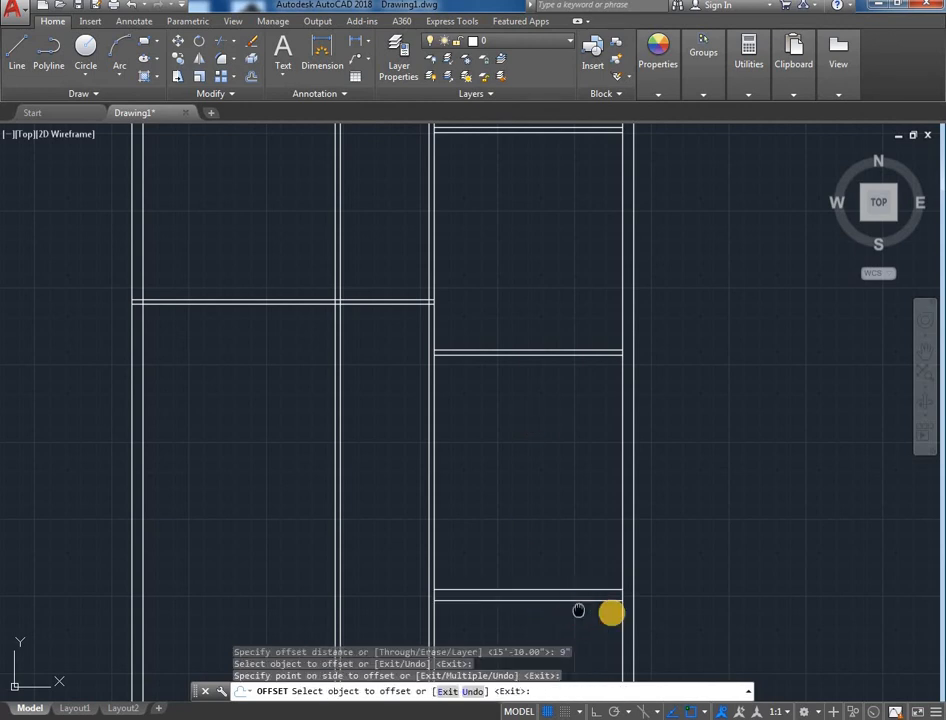
{"action": "scroll", "coordinate": [600, 609], "scroll_direction": "down", "scroll_amount": 3}
{"action": "key", "text": "Escape"}
Step: Extend both lines of the living room's lower wall to the outer right wall line and left across to the middle partition
{"action": "type", "text": "ex"}
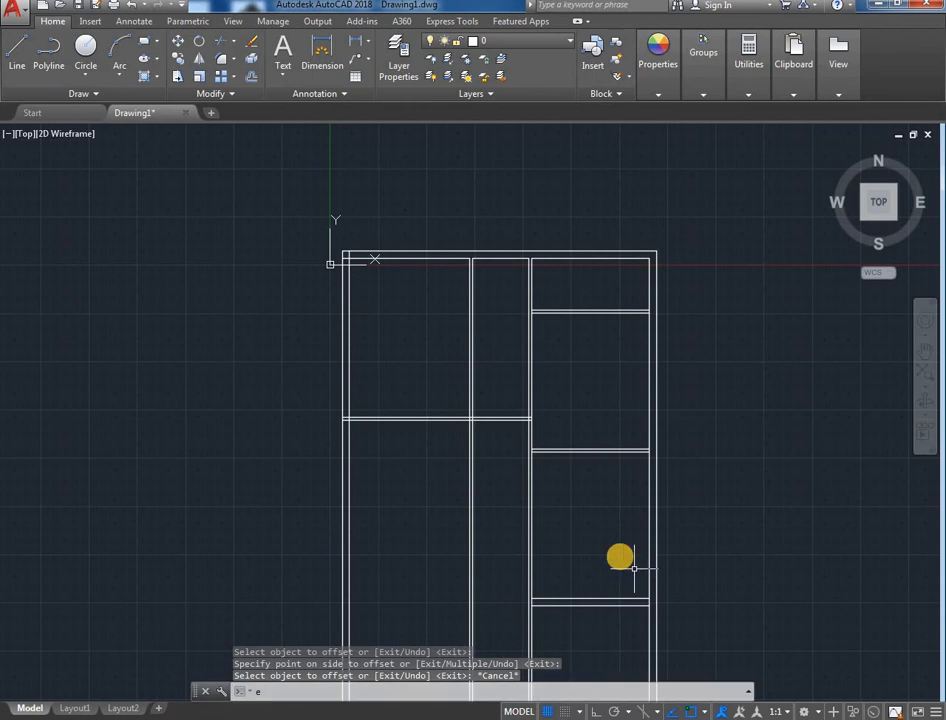
{"action": "key", "text": "Return"}
{"action": "key", "text": "Return"}
{"action": "left_click", "coordinate": [616, 574]}
{"action": "left_click", "coordinate": [587, 628]}
{"action": "left_click", "coordinate": [606, 549]}
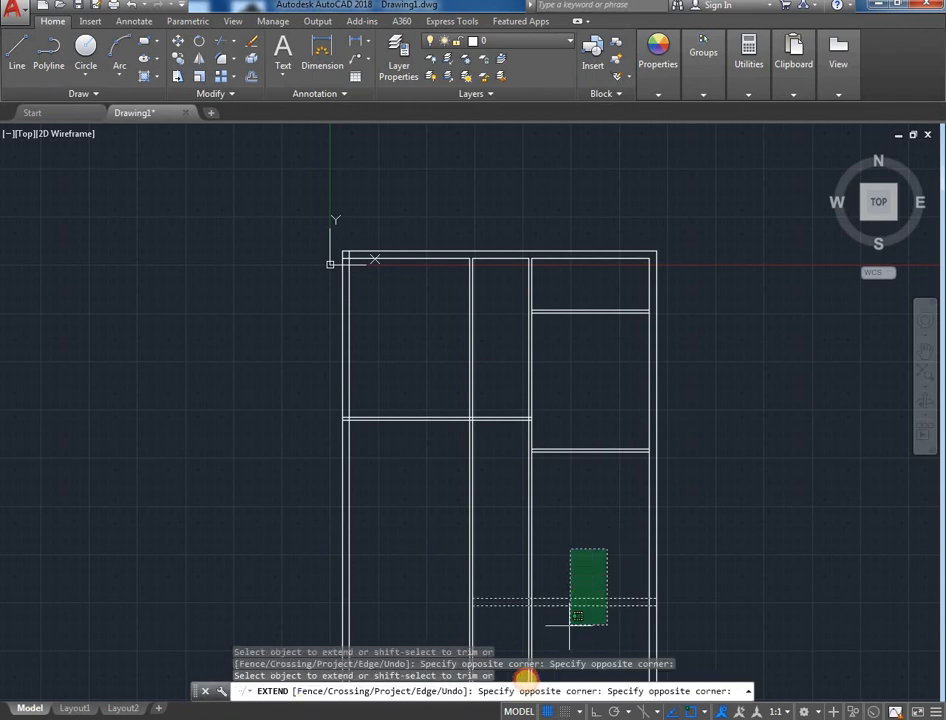
{"action": "left_click", "coordinate": [525, 676]}
{"action": "left_click", "coordinate": [609, 565]}
{"action": "left_click", "coordinate": [515, 627]}
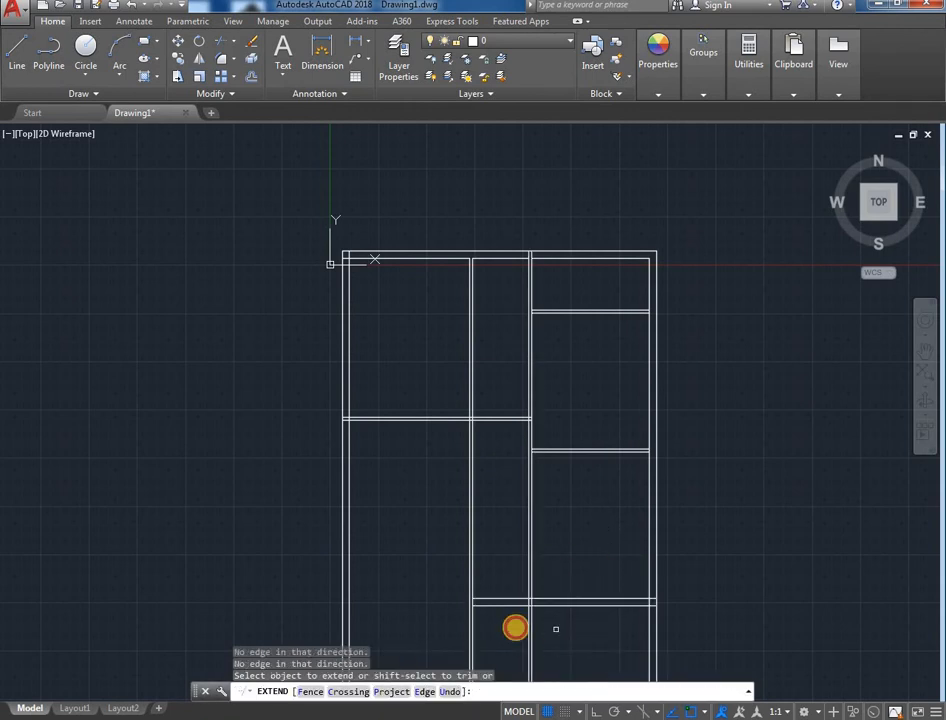
Step: Extend both lines of the living room's lower wall further left to the outer line of the left wall
{"action": "left_click", "coordinate": [499, 590]}
{"action": "left_click", "coordinate": [494, 621]}
{"action": "left_click", "coordinate": [506, 591]}
{"action": "left_click", "coordinate": [501, 613]}
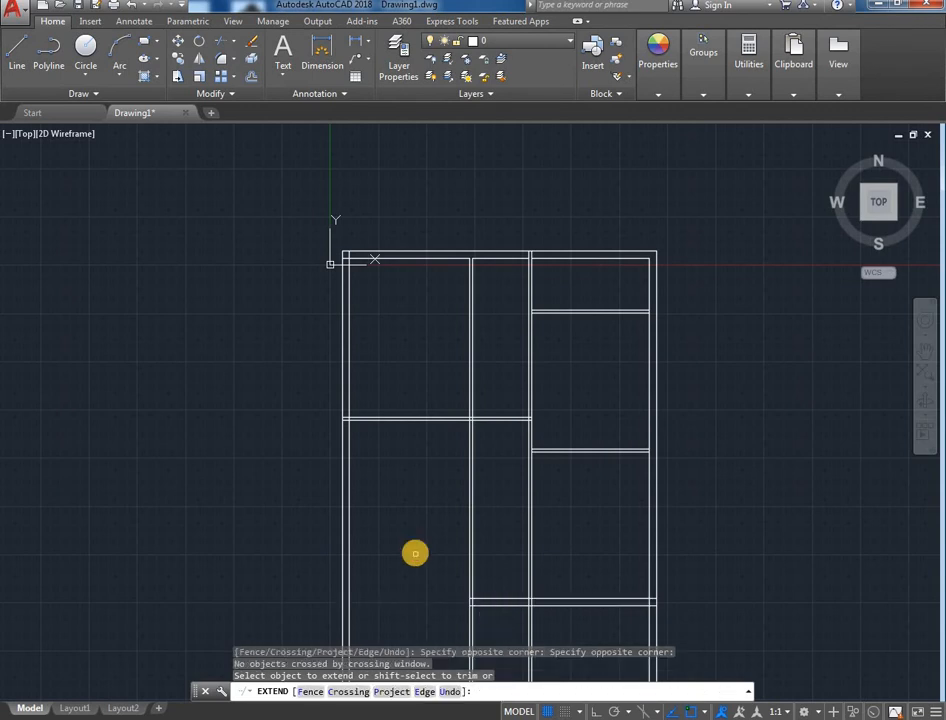
{"action": "left_click", "coordinate": [507, 591]}
{"action": "left_click", "coordinate": [500, 612]}
{"action": "left_click", "coordinate": [401, 635]}
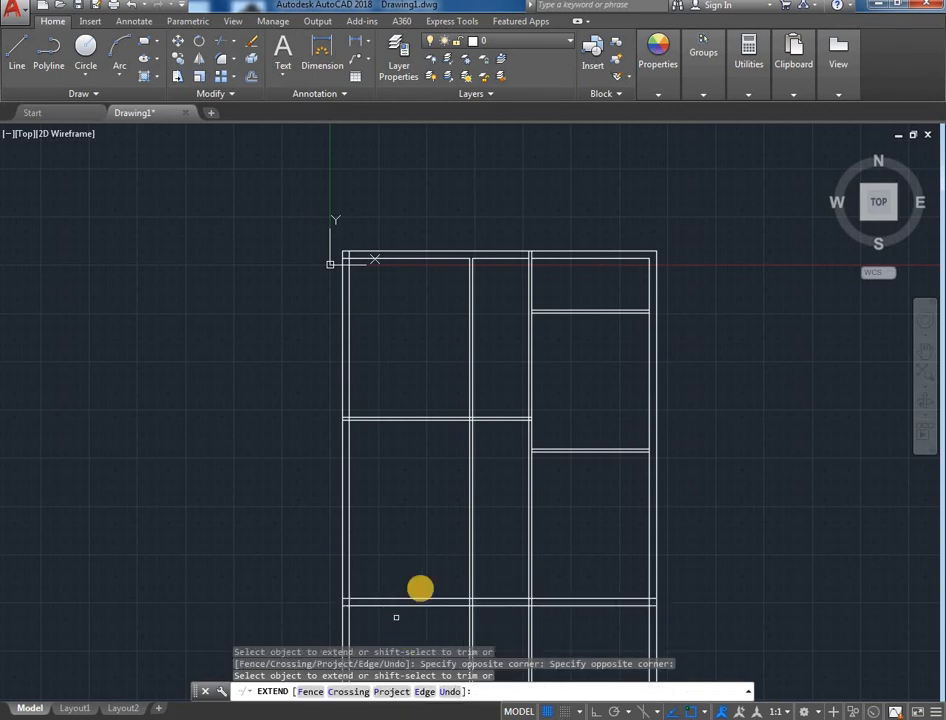
{"action": "middle_click_drag", "start_coordinate": [426, 561], "coordinate": [431, 518]}
{"action": "key", "text": "Escape"}
{"action": "type", "text": "tr"}
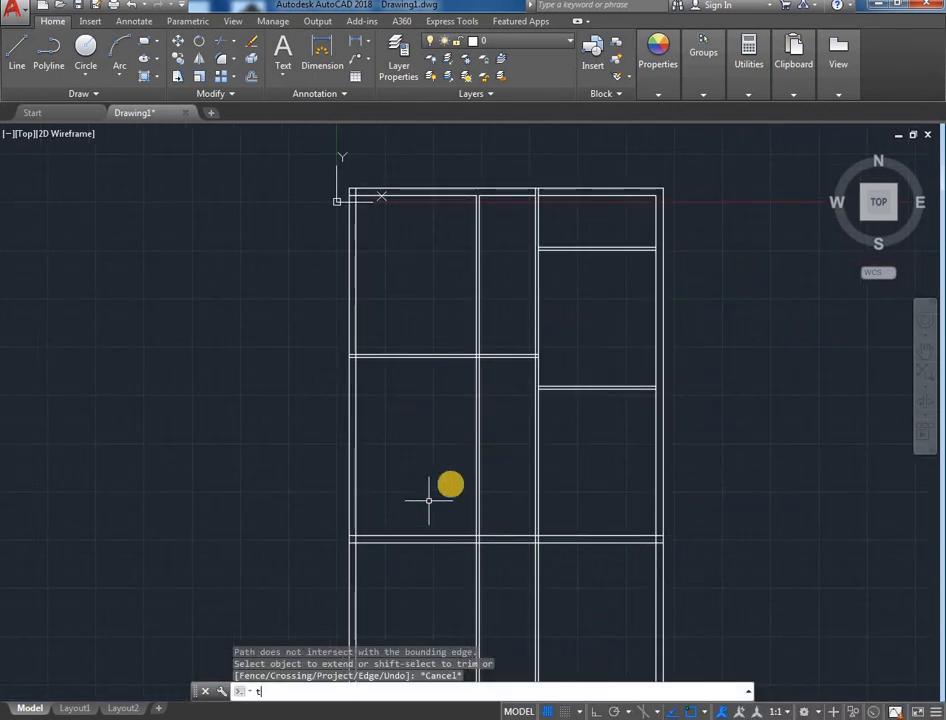
{"action": "key", "text": "Return"}
{"action": "key", "text": "Return"}
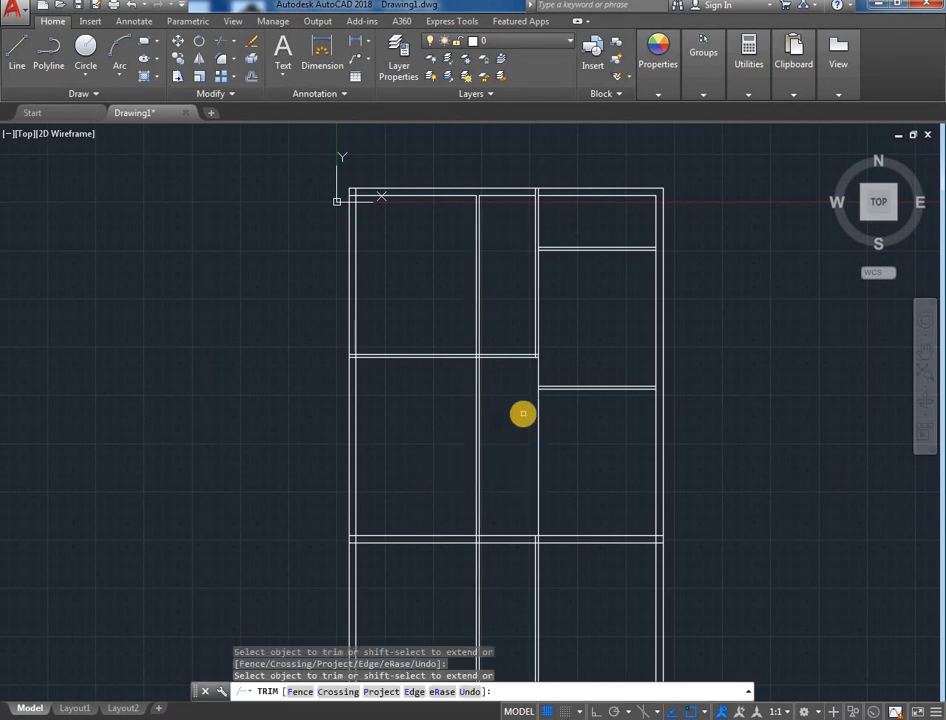
{"action": "type", "text": "u"}
{"action": "key", "text": "Return"}
{"action": "key", "text": "Escape"}
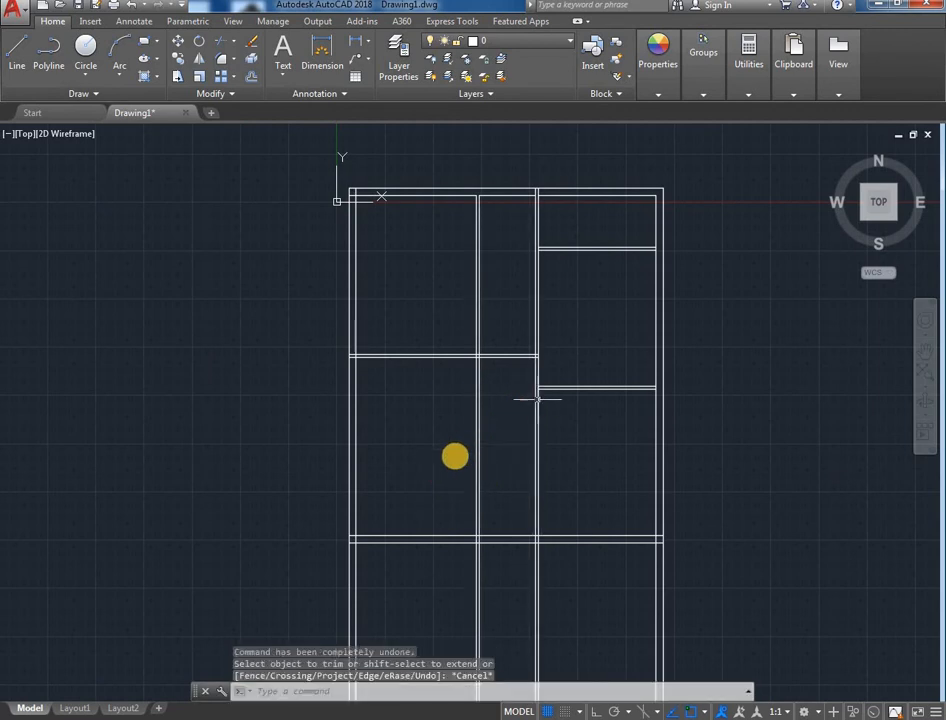
Step: Trim away the left vertical partition's two lines between the upper-left room's lower partition and the 9" horizontal wall
{"action": "type", "text": "tr"}
{"action": "key", "text": "Return"}
{"action": "key", "text": "Return"}
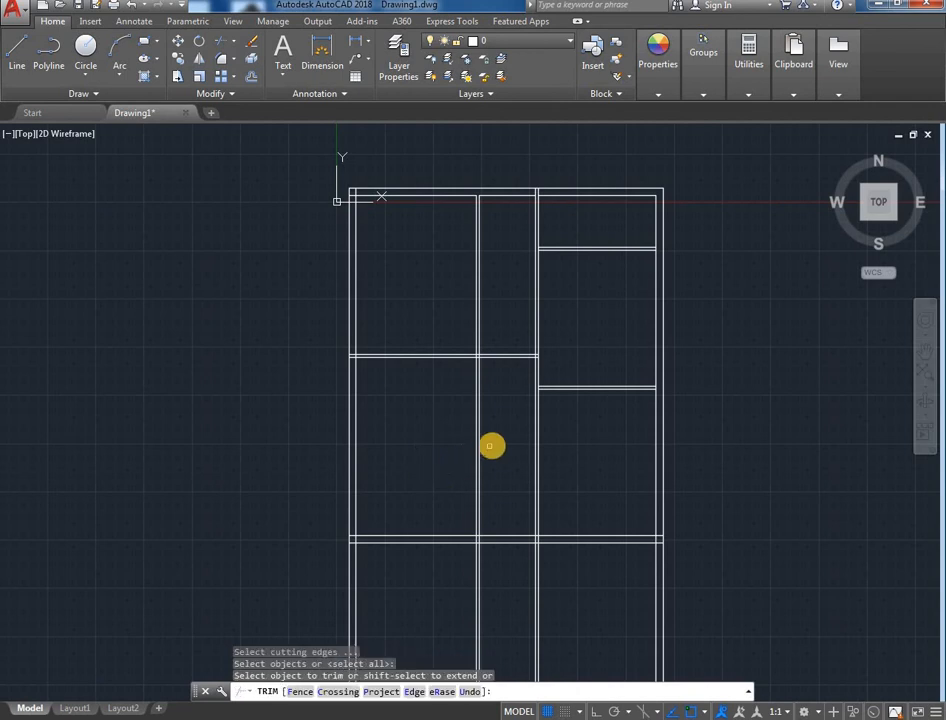
{"action": "left_click", "coordinate": [496, 441]}
{"action": "left_click", "coordinate": [452, 496]}
{"action": "scroll", "coordinate": [552, 364], "scroll_direction": "up", "scroll_amount": 2}
{"action": "left_click", "coordinate": [586, 401]}
{"action": "scroll", "coordinate": [617, 430], "scroll_direction": "down", "scroll_amount": 1}
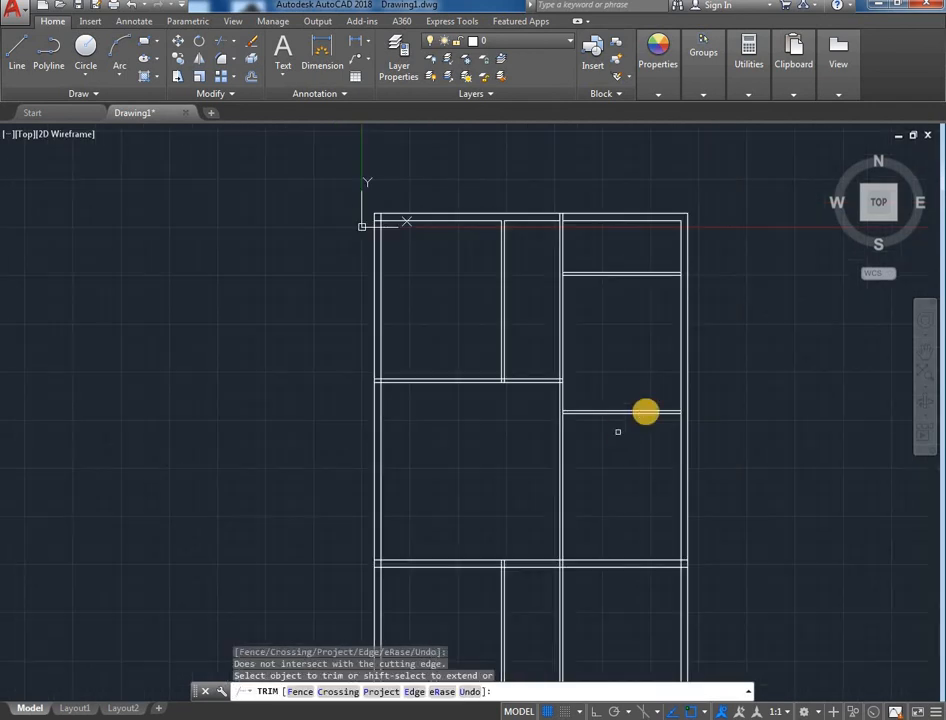
Step: Trim the right vertical partition's two lines where they cross the thickness of the upper outer wall
{"action": "scroll", "coordinate": [571, 277], "scroll_direction": "up", "scroll_amount": 2}
{"action": "mouse_move", "coordinate": [586, 167]}
{"action": "middle_mouse_down"}
{"action": "mouse_move", "coordinate": [591, 216]}
{"action": "mouse_move", "coordinate": [568, 234]}
{"action": "mouse_move", "coordinate": [571, 246]}
{"action": "middle_mouse_up"}
{"action": "left_click", "coordinate": [572, 241]}
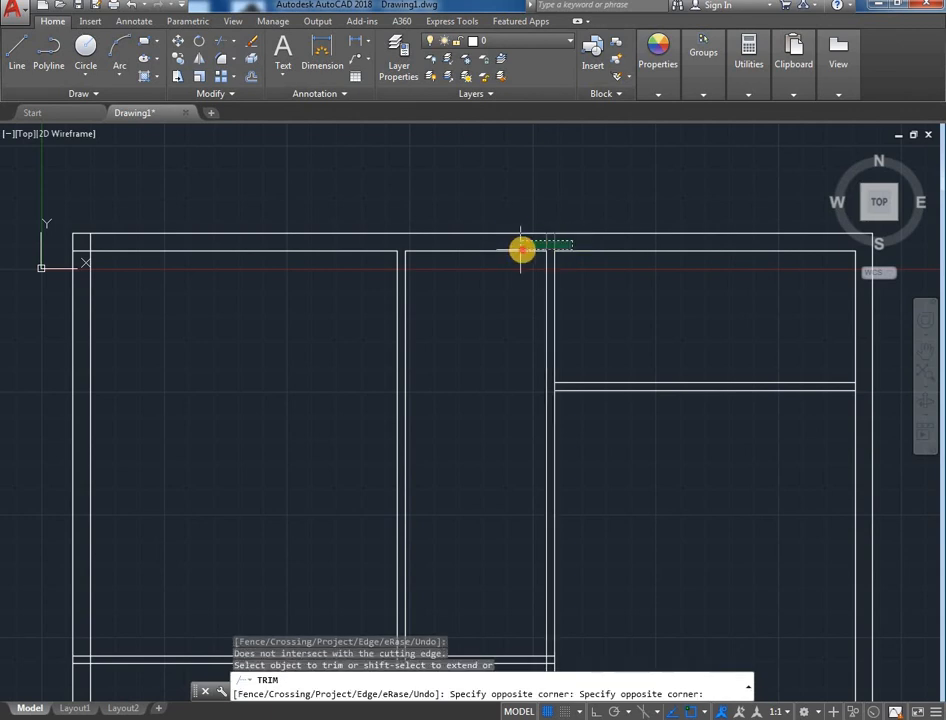
{"action": "left_click", "coordinate": [522, 249]}
{"action": "scroll", "coordinate": [598, 241], "scroll_direction": "down", "scroll_amount": 4}
{"action": "key", "text": "Escape"}
Step: Offset the upper wall's inner line above the narrow middle room 9'9" downward
{"action": "scroll", "coordinate": [594, 301], "scroll_direction": "up", "scroll_amount": 2}
{"action": "middle_click_drag", "start_coordinate": [587, 302], "coordinate": [587, 219]}
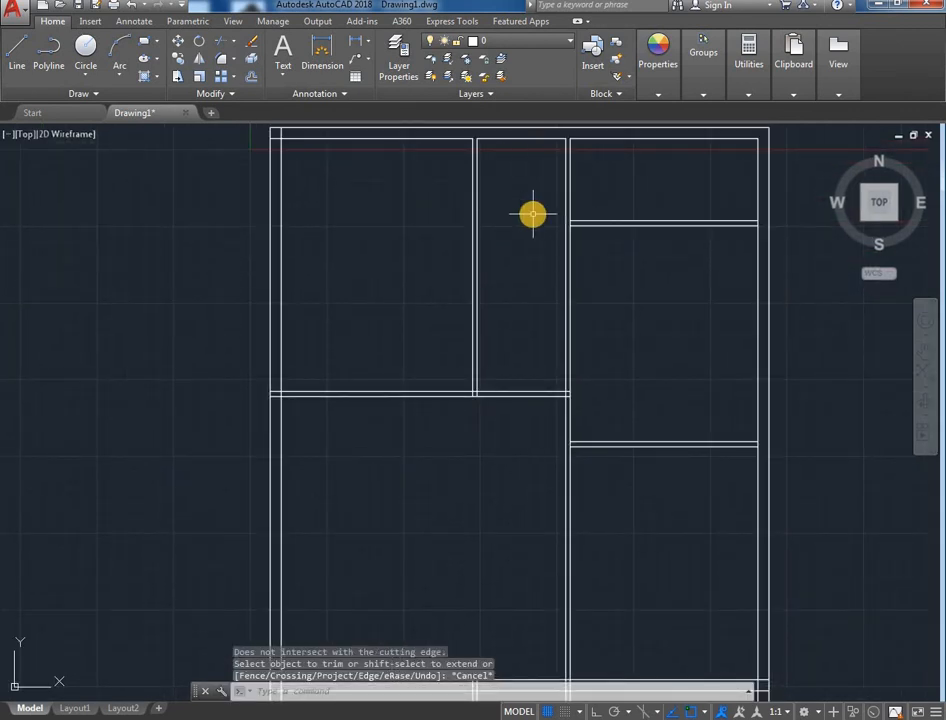
{"action": "type", "text": "o"}
{"action": "key", "text": "Return"}
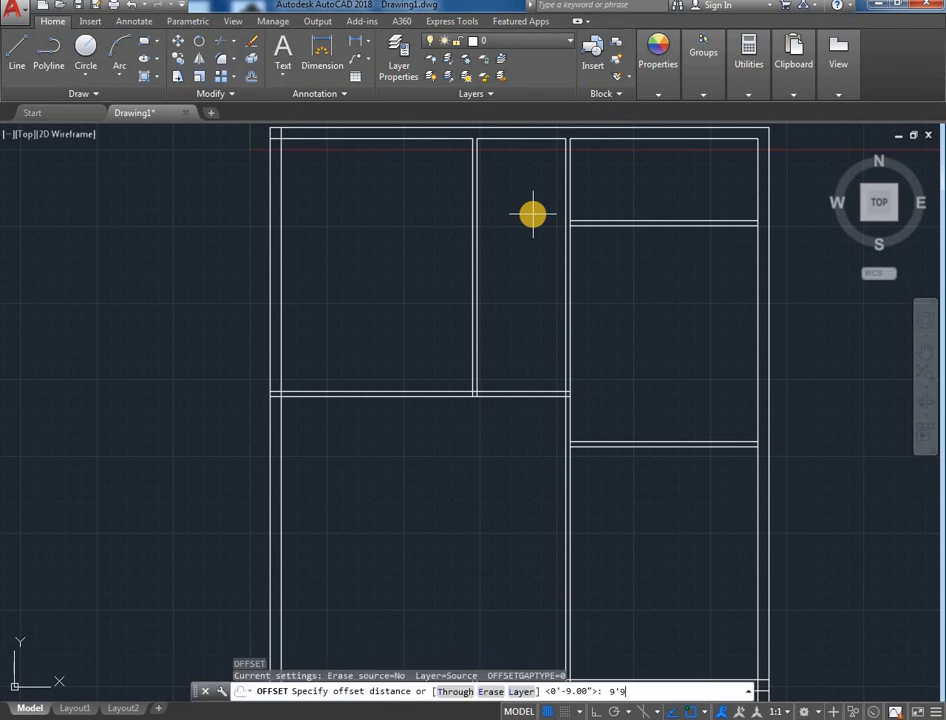
{"action": "key", "text": "Return"}
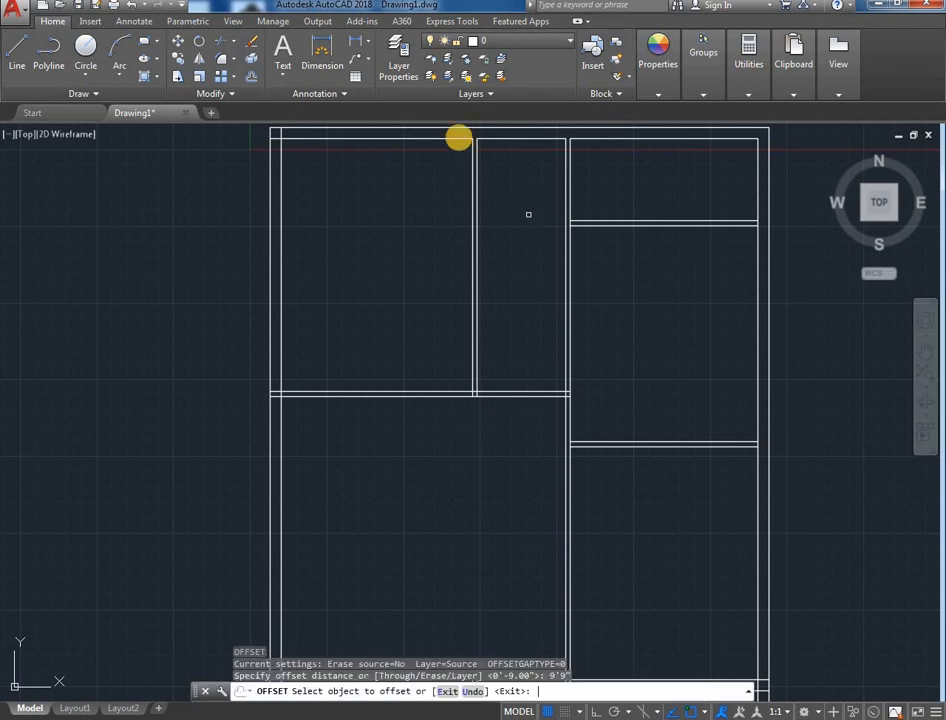
{"action": "left_click", "coordinate": [516, 134]}
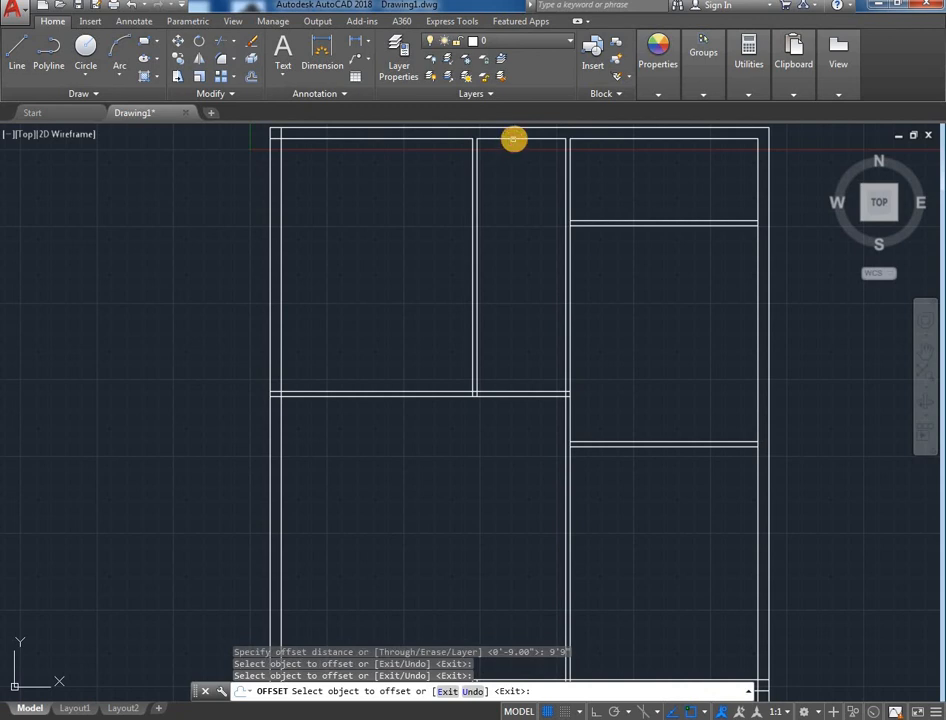
{"action": "left_click", "coordinate": [511, 140]}
{"action": "left_click", "coordinate": [518, 225]}
{"action": "key", "text": "Return"}
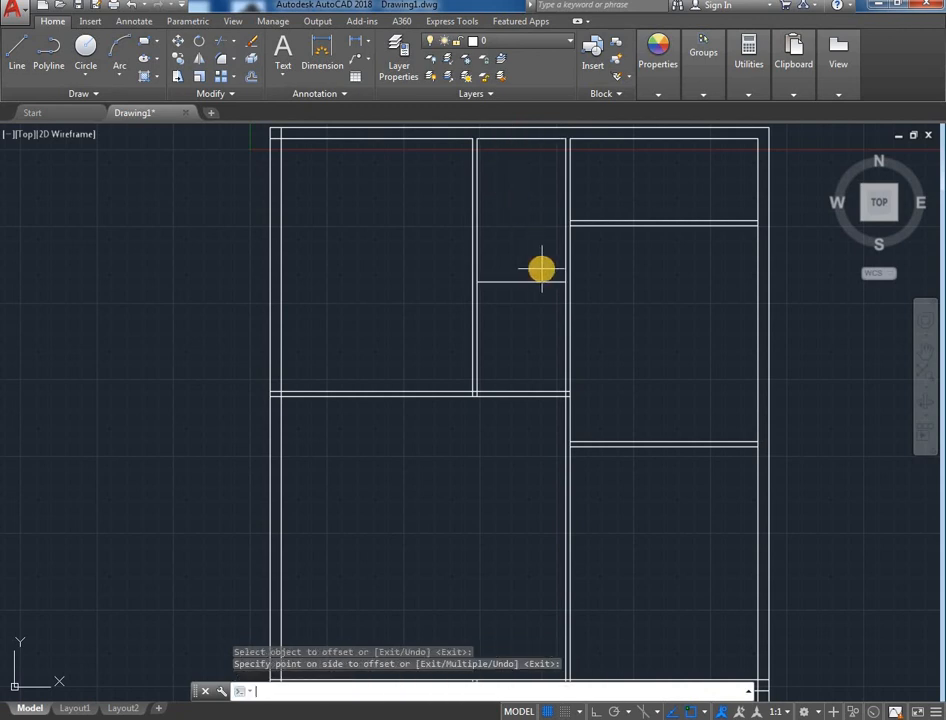
Step: Offset the new line across the narrow middle room 4" downward to form its partition wall
{"action": "key", "text": "Return"}
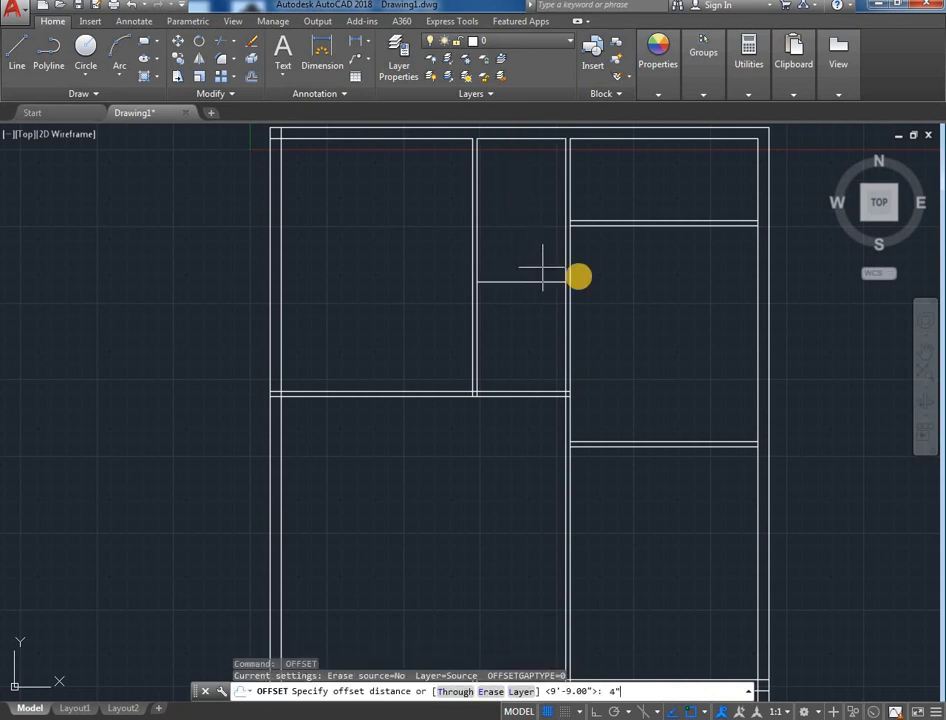
{"action": "type", "text": "4\""}
{"action": "key", "text": "Return"}
{"action": "left_click", "coordinate": [520, 287]}
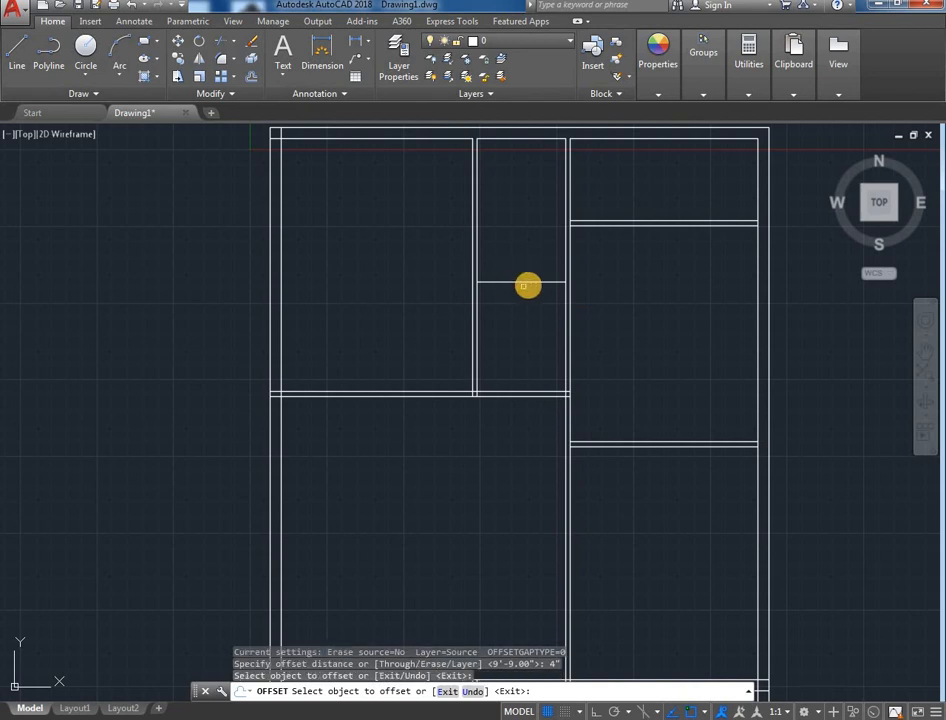
{"action": "left_click", "coordinate": [531, 285]}
{"action": "left_click", "coordinate": [542, 283]}
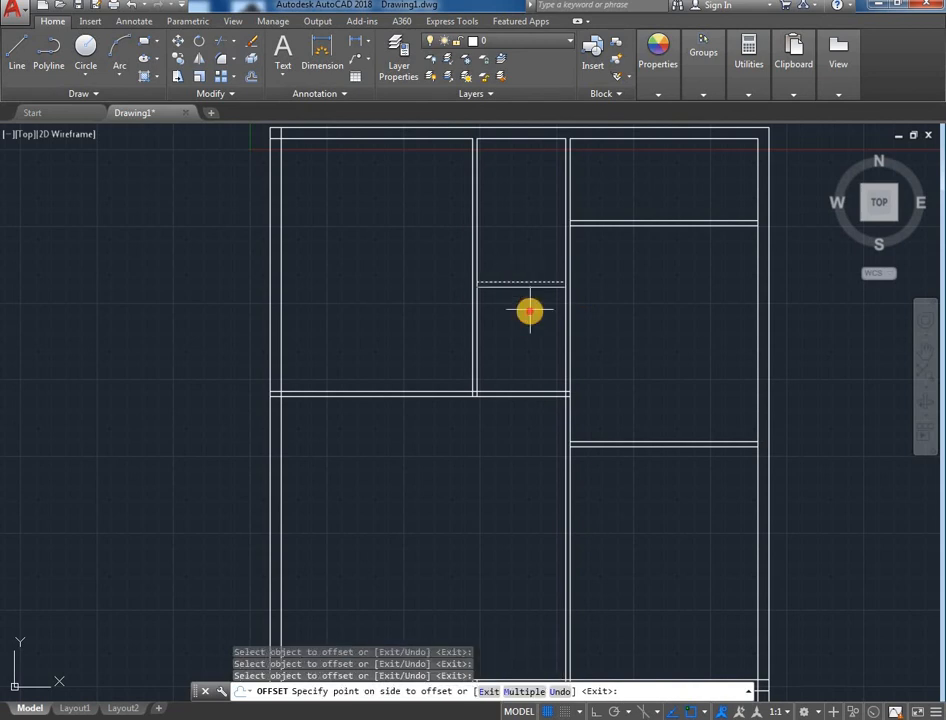
{"action": "left_click", "coordinate": [528, 310]}
{"action": "key", "text": "Return"}
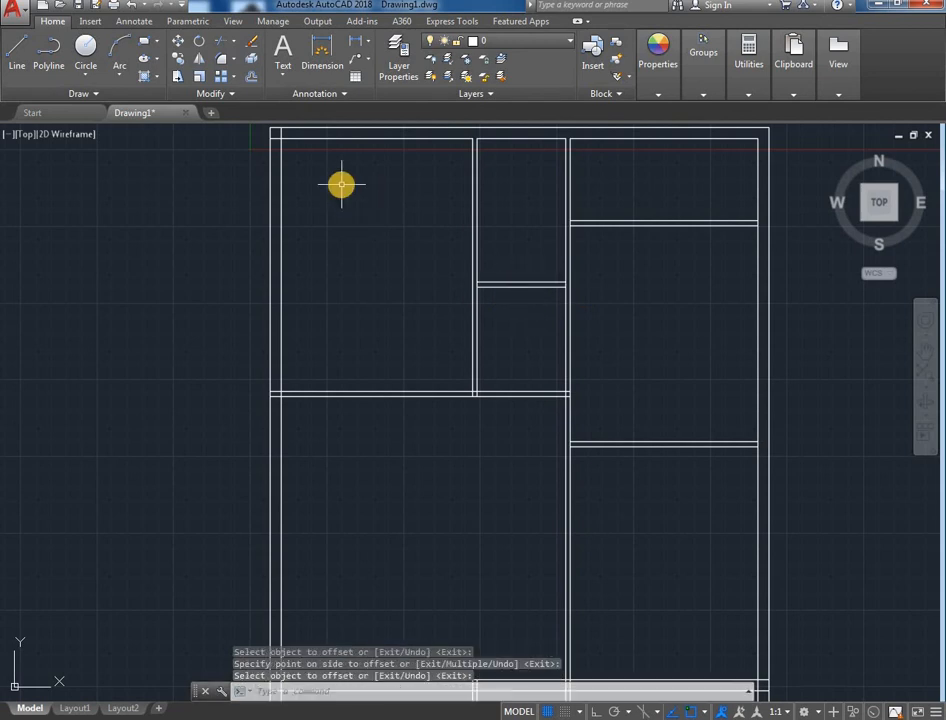
Step: Trim the inner wall line stubs overlapping inside the upper-left corner of the outer walls
{"action": "type", "text": "tr"}
{"action": "key", "text": "Return"}
{"action": "key", "text": "Return"}
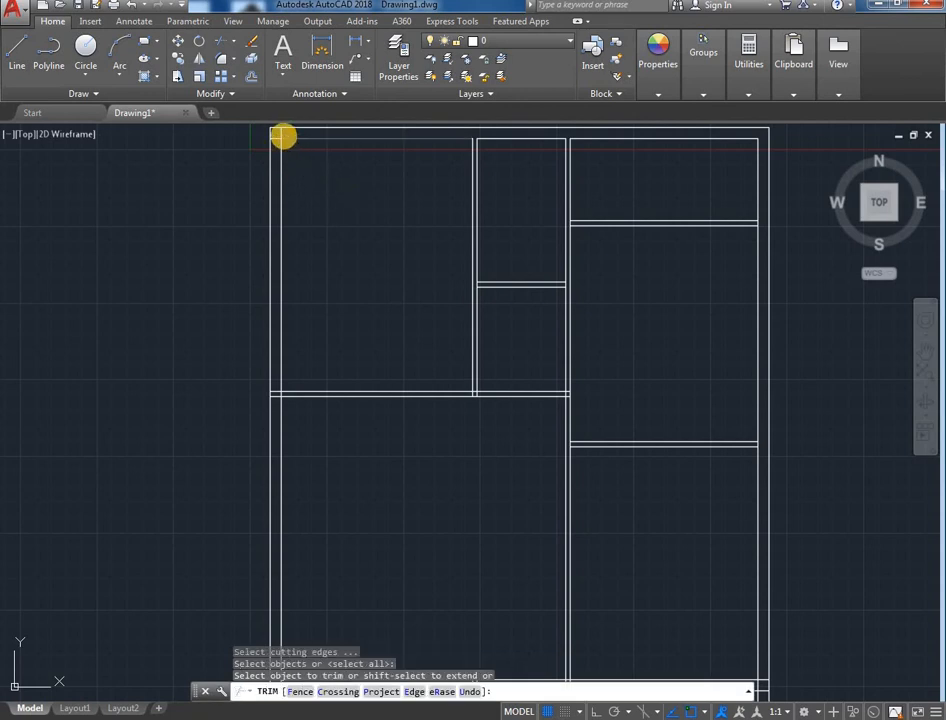
{"action": "left_click", "coordinate": [281, 134]}
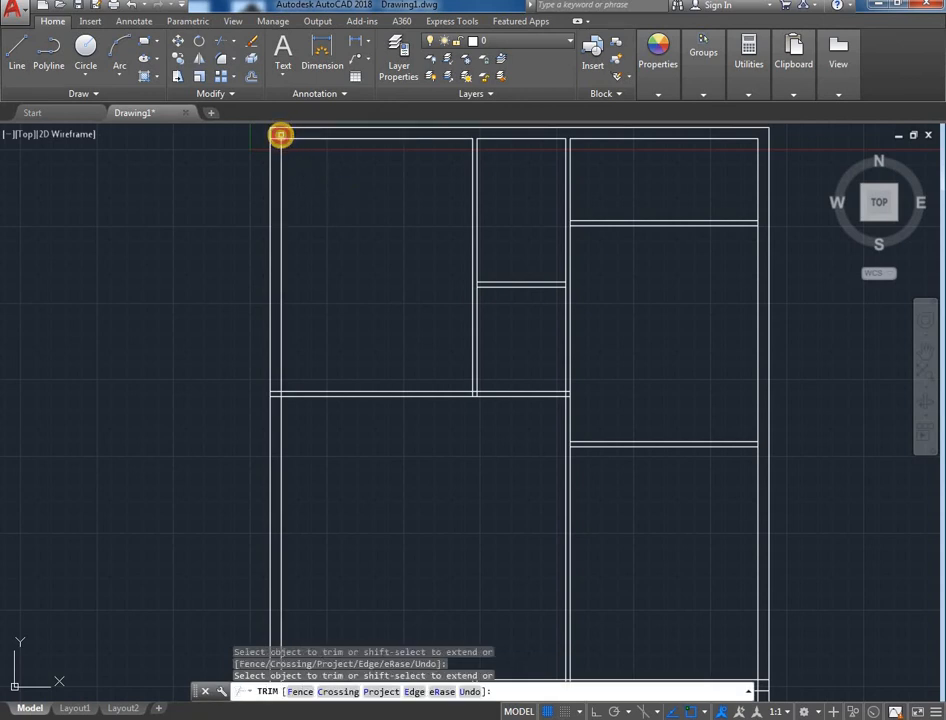
Step: Trim the upper-left room's lower partition out of the left wall's thickness and open the inner wall line between the partition lines
{"action": "scroll", "coordinate": [266, 459], "scroll_direction": "up", "scroll_amount": 5}
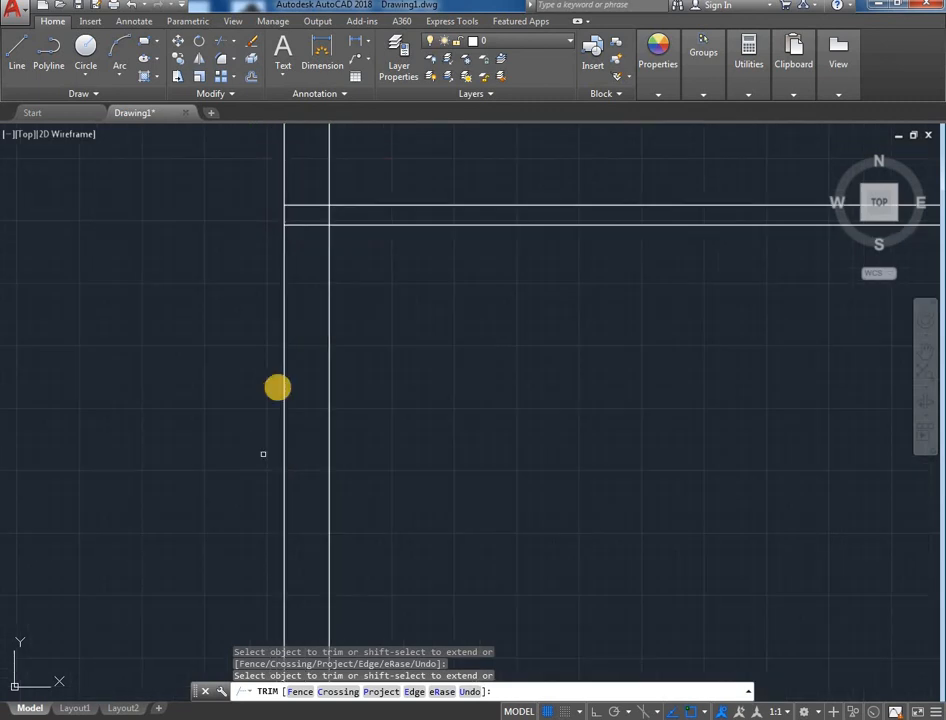
{"action": "left_click", "coordinate": [315, 198]}
{"action": "left_click", "coordinate": [303, 267]}
{"action": "middle_click_drag", "start_coordinate": [667, 357], "coordinate": [643, 363]}
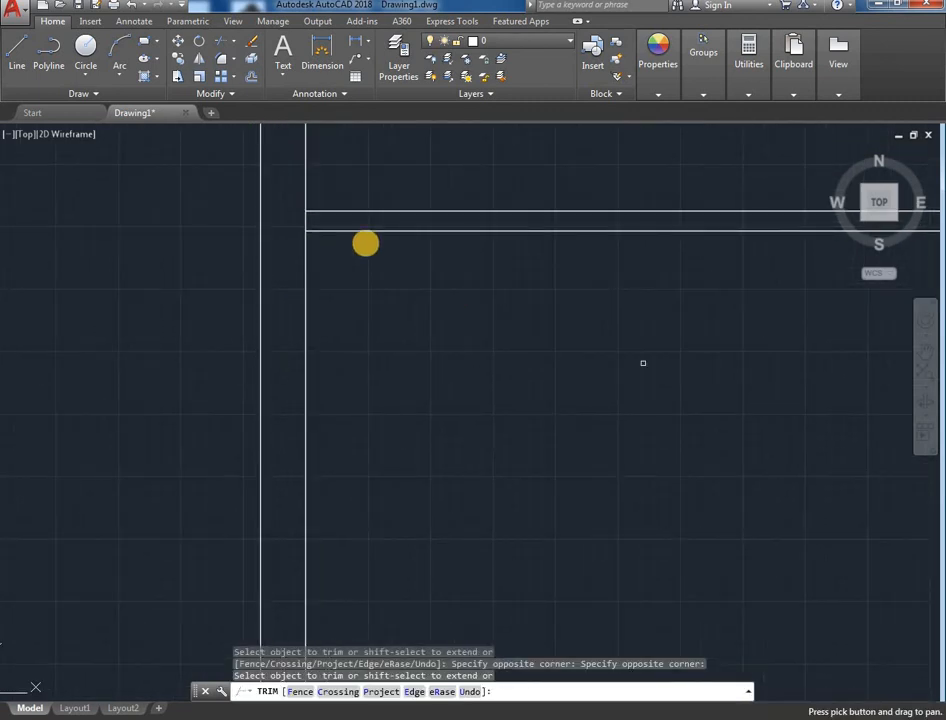
{"action": "left_click", "coordinate": [318, 227]}
{"action": "left_click", "coordinate": [314, 221]}
{"action": "left_click", "coordinate": [302, 223]}
{"action": "scroll", "coordinate": [333, 287], "scroll_direction": "down", "scroll_amount": 3}
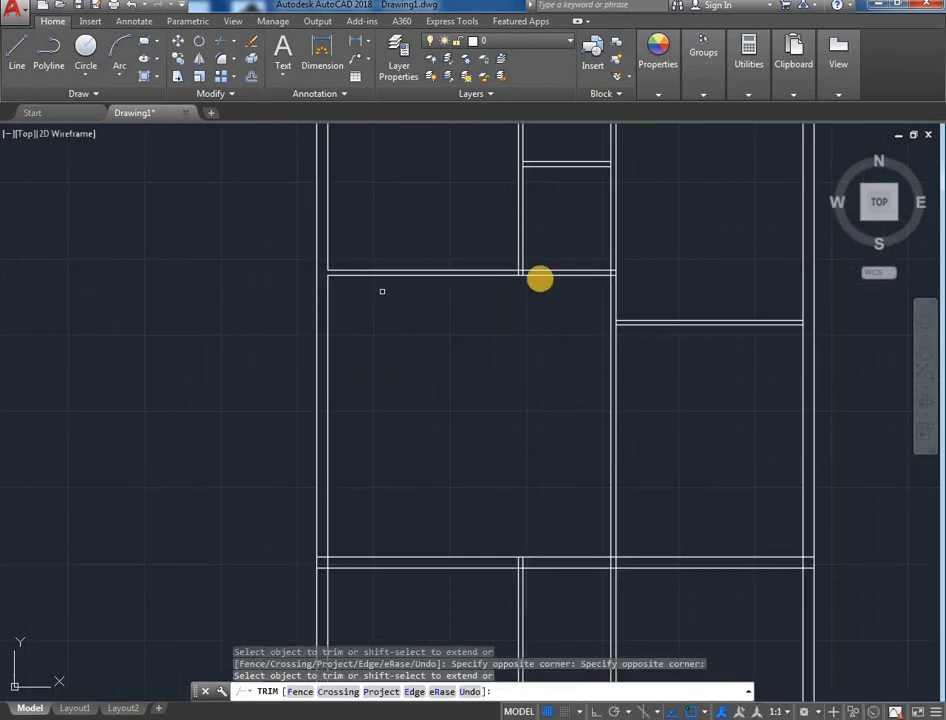
Step: Trim the overlapping lines where the horizontal partition below the upper-left room meets the left and right vertical partitions
{"action": "scroll", "coordinate": [694, 289], "scroll_direction": "up", "scroll_amount": 1}
{"action": "scroll", "coordinate": [563, 264], "scroll_direction": "up", "scroll_amount": 4}
{"action": "left_click", "coordinate": [545, 250]}
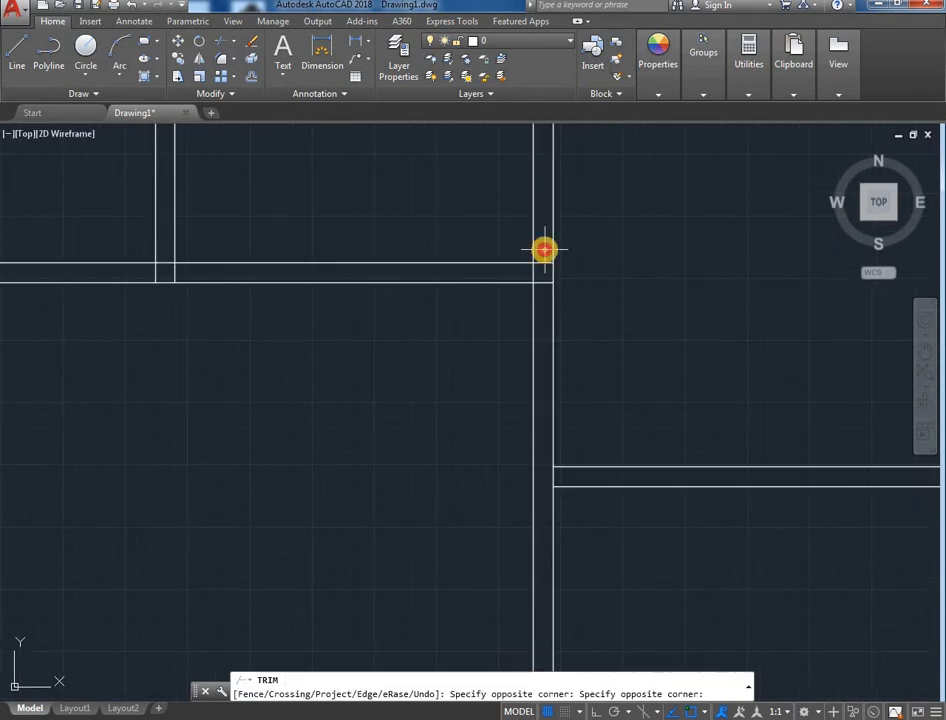
{"action": "left_click", "coordinate": [65, 267]}
{"action": "left_click", "coordinate": [163, 270]}
{"action": "left_click", "coordinate": [165, 249]}
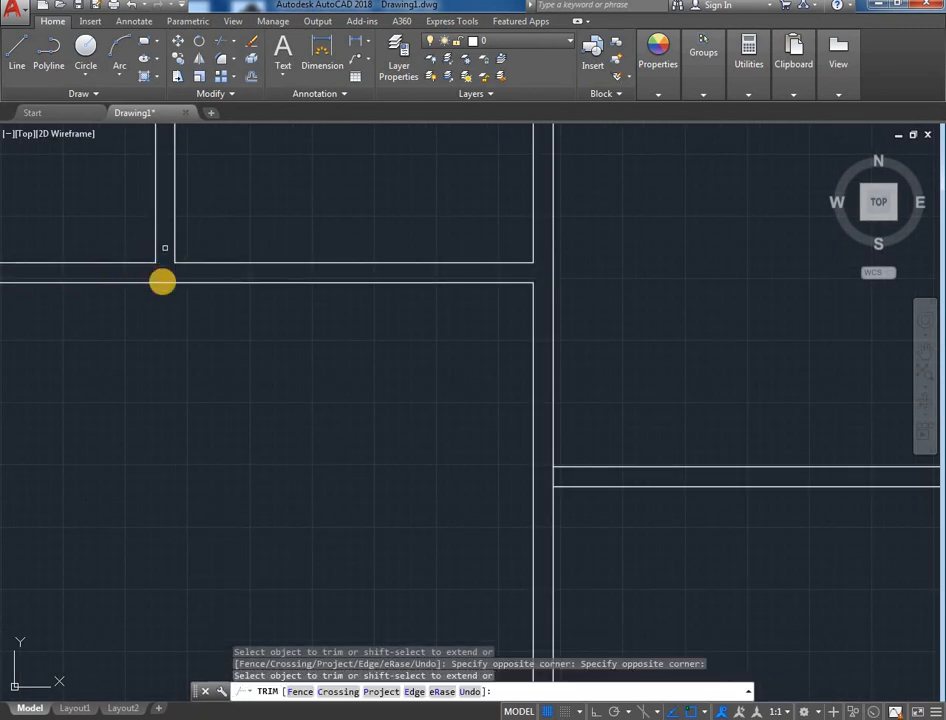
{"action": "left_click", "coordinate": [163, 282]}
{"action": "scroll", "coordinate": [221, 355], "scroll_direction": "down", "scroll_amount": 3}
{"action": "middle_click_drag", "start_coordinate": [221, 355], "coordinate": [227, 362]}
{"action": "scroll", "coordinate": [454, 524], "scroll_direction": "down", "scroll_amount": 3}
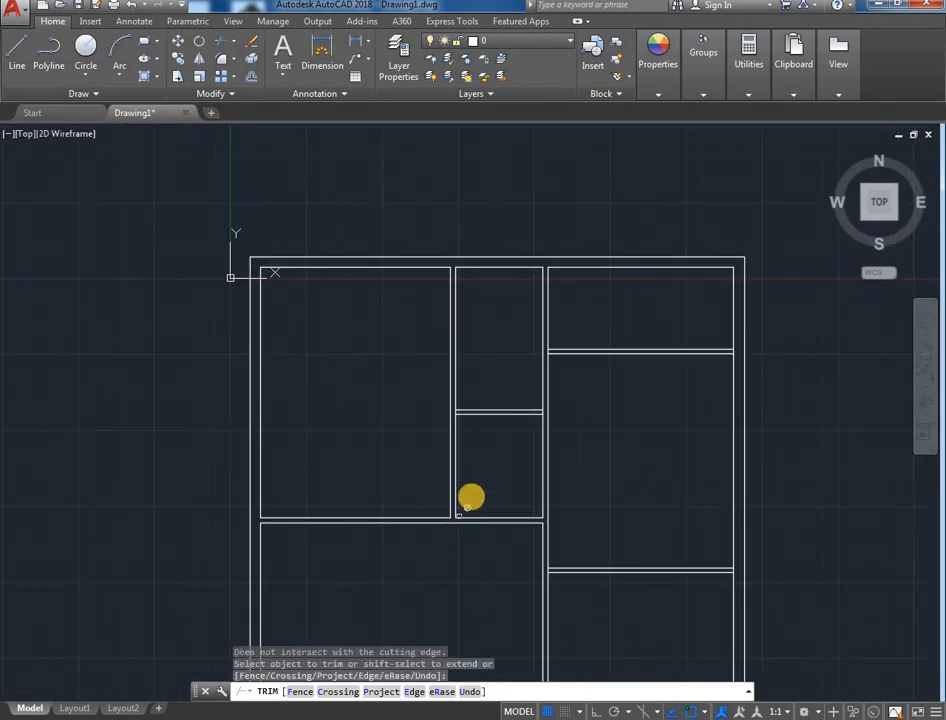
{"action": "mouse_move", "coordinate": [469, 498]}
{"action": "middle_mouse_down"}
{"action": "mouse_move", "coordinate": [471, 440]}
{"action": "mouse_move", "coordinate": [483, 435]}
{"action": "middle_mouse_up"}
{"action": "key", "text": "Escape"}
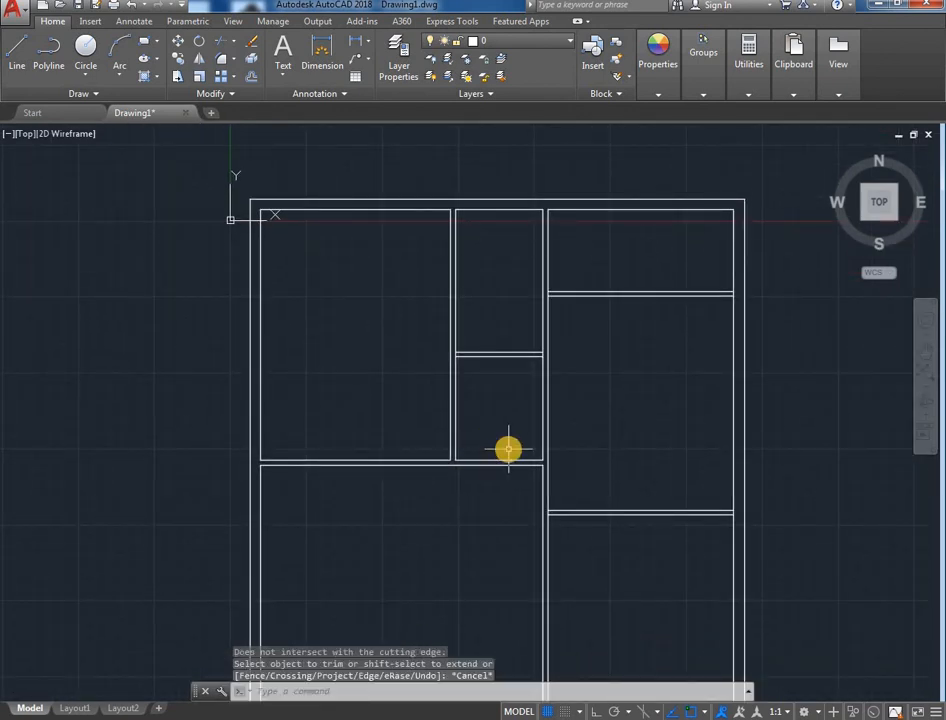